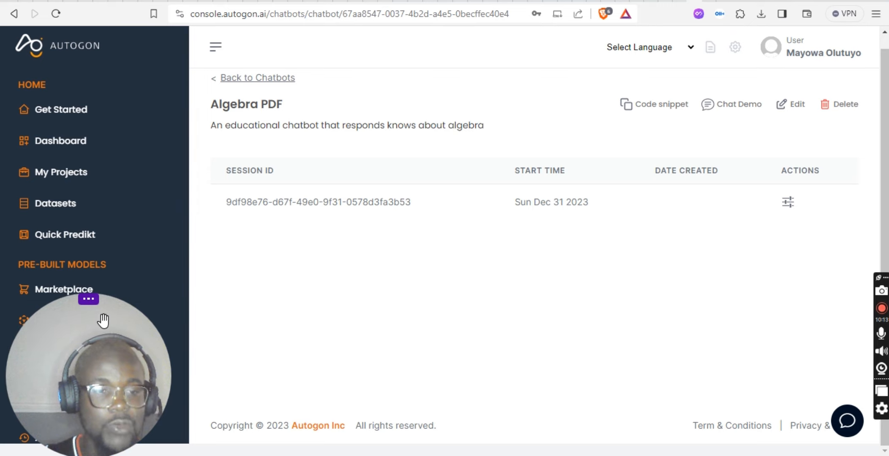
Step: Switch to the Canva whiteboard and review the text defining what a chatbot is
{"action": "left_click_drag", "start_coordinate": [103, 321], "coordinate": [827, 48]}
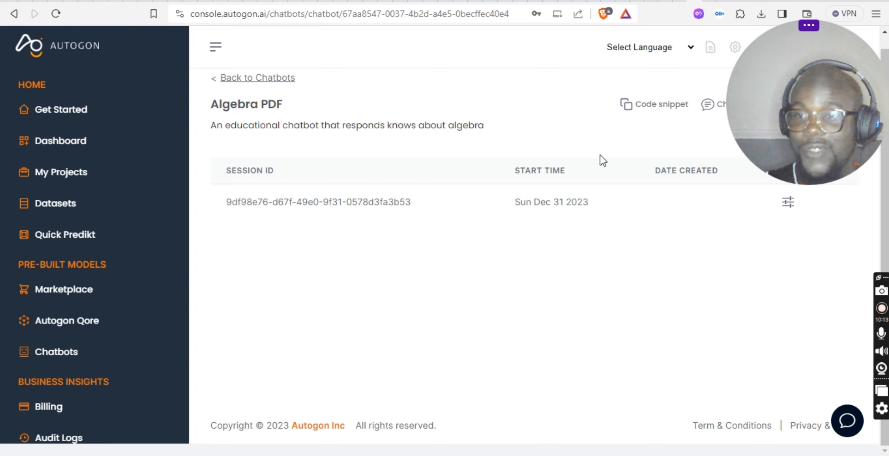
{"action": "key", "text": "ctrl+Tab"}
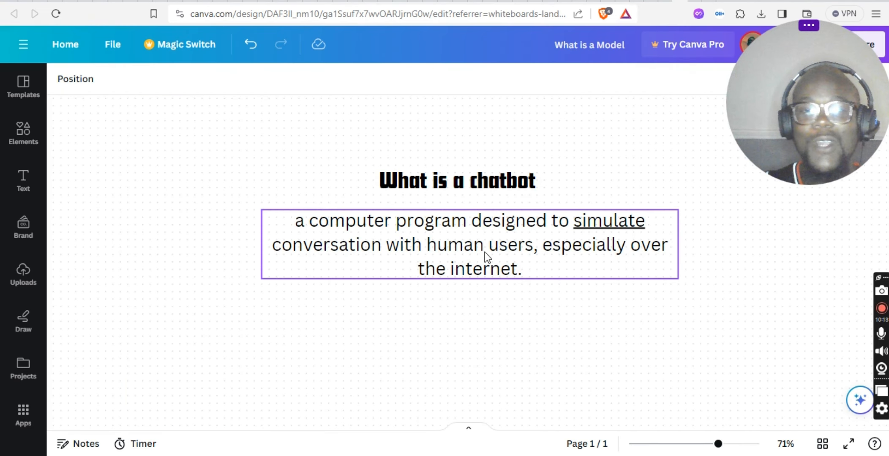
{"action": "left_click", "coordinate": [483, 188]}
{"action": "left_click", "coordinate": [497, 271]}
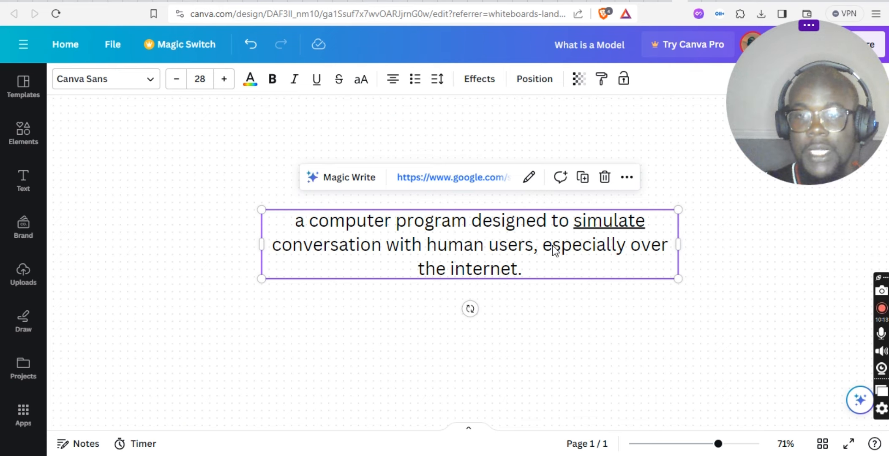
{"action": "left_click", "coordinate": [503, 250]}
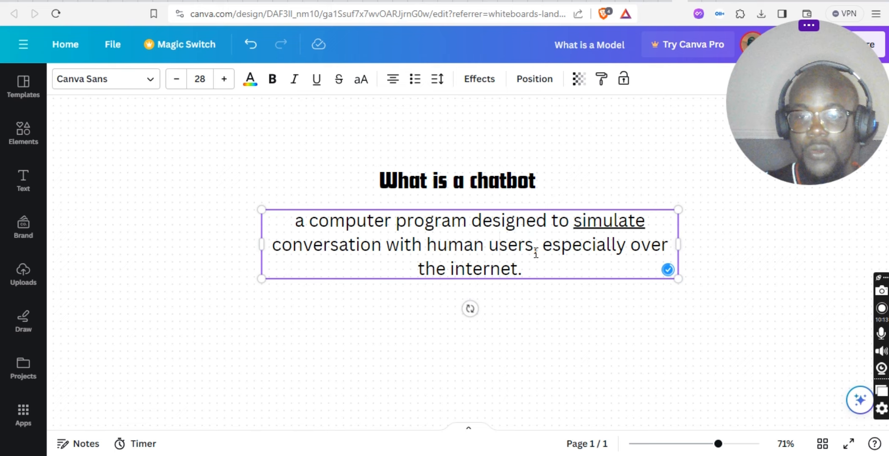
{"action": "left_click", "coordinate": [535, 252]}
{"action": "left_click", "coordinate": [534, 267]}
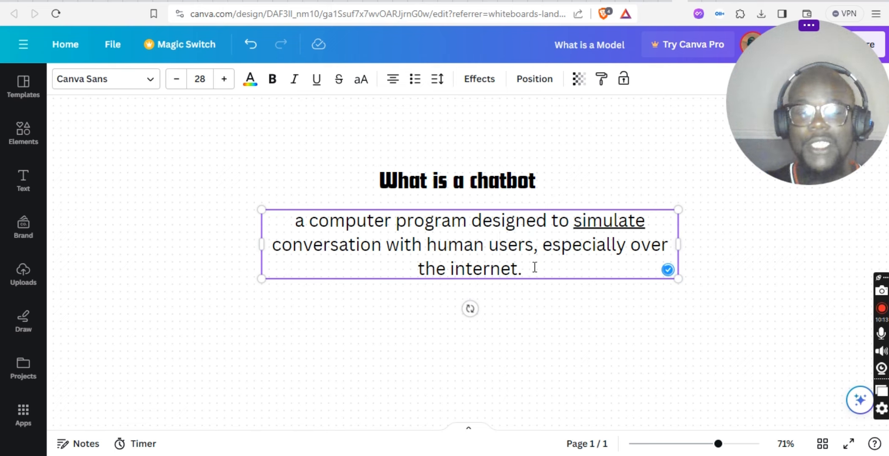
{"action": "left_click", "coordinate": [556, 313]}
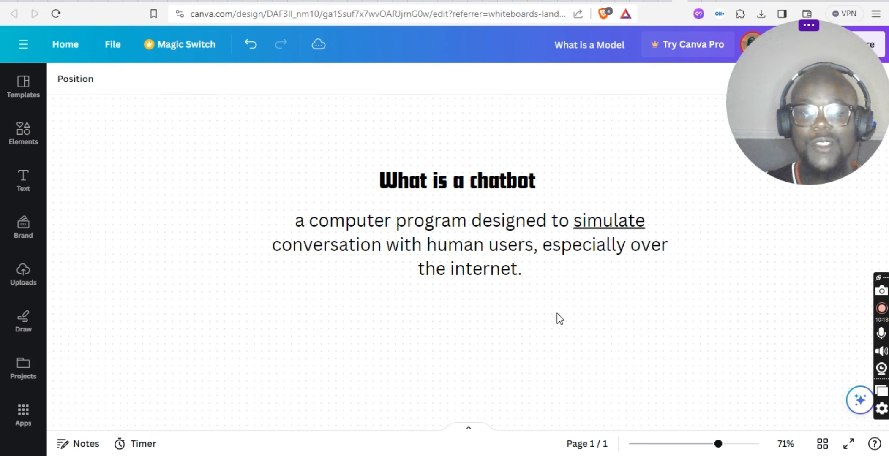
{"action": "left_click", "coordinate": [517, 255]}
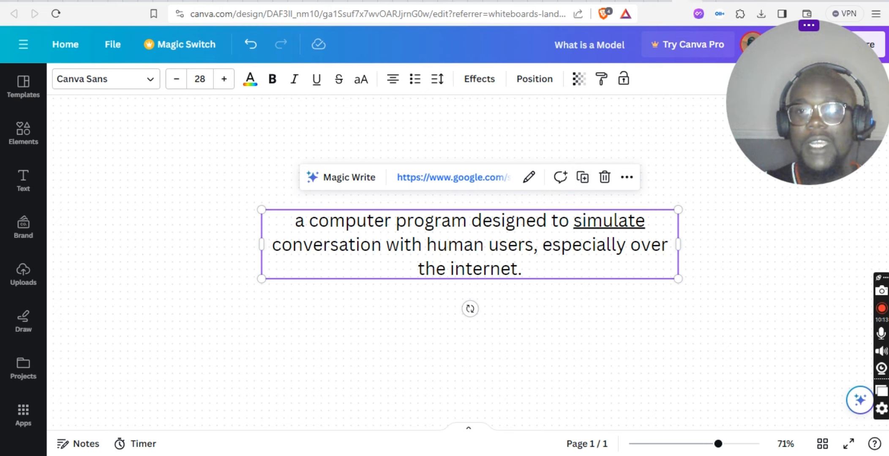
Step: Switch back to the Autogon console and start creating a new chatbot from the Chatbots page
{"action": "left_click", "coordinate": [702, 1]}
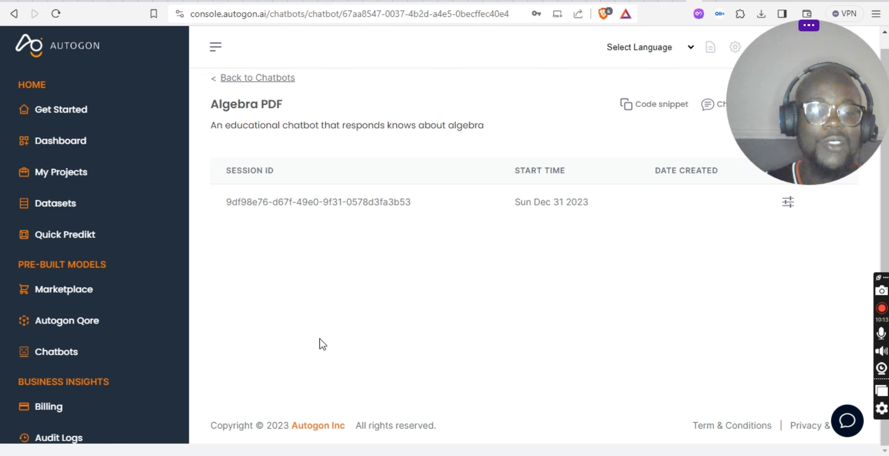
{"action": "left_click", "coordinate": [92, 349]}
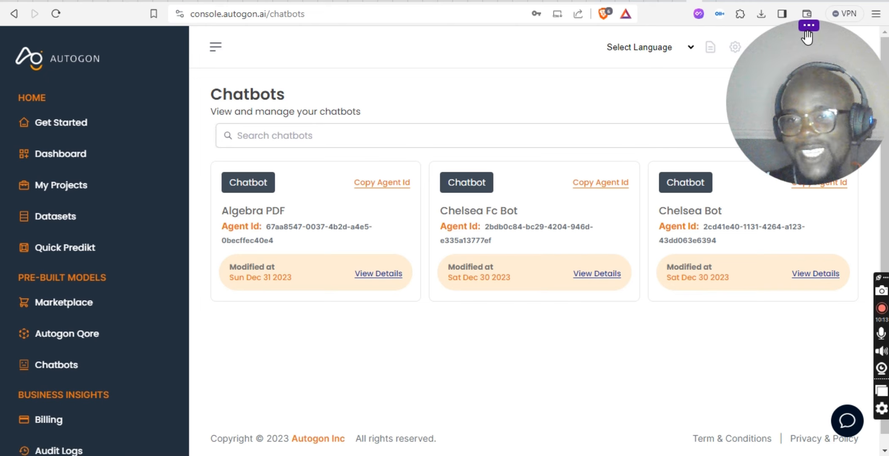
{"action": "left_click_drag", "start_coordinate": [807, 37], "coordinate": [68, 147]}
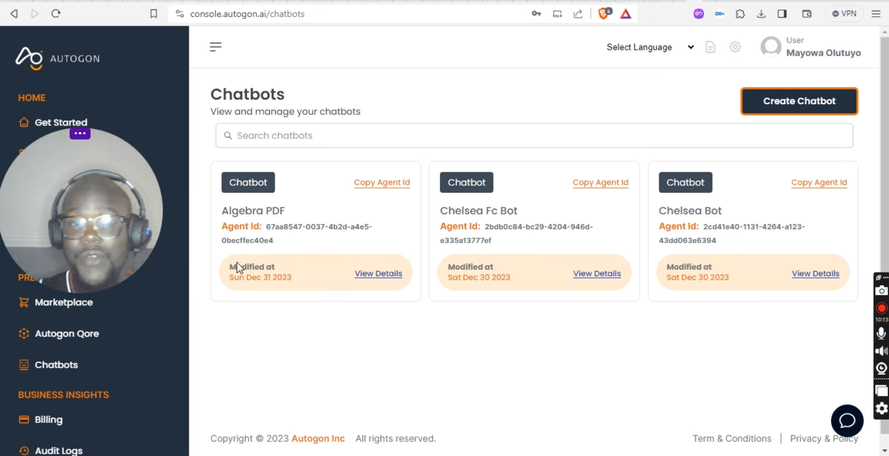
{"action": "left_click", "coordinate": [798, 106]}
Step: Examine the pre-trained weight options offered for the new chatbot
{"action": "left_click", "coordinate": [504, 143]}
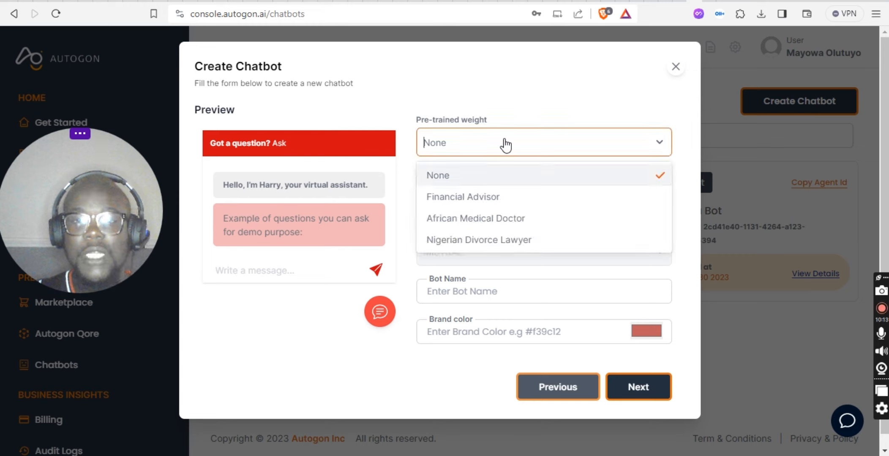
{"action": "left_click", "coordinate": [505, 146]}
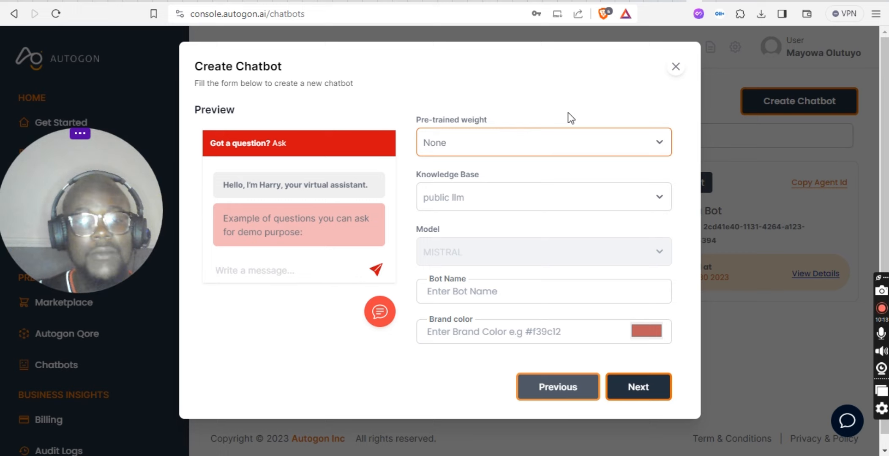
{"action": "left_click", "coordinate": [550, 150]}
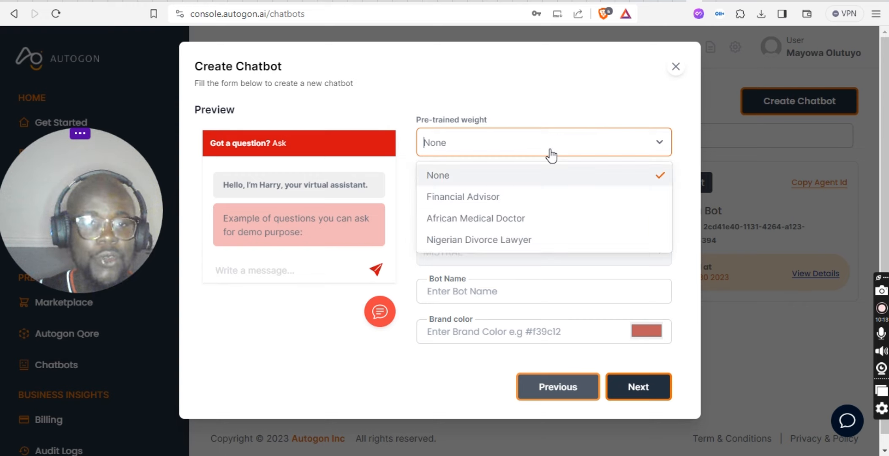
{"action": "left_click", "coordinate": [514, 151]}
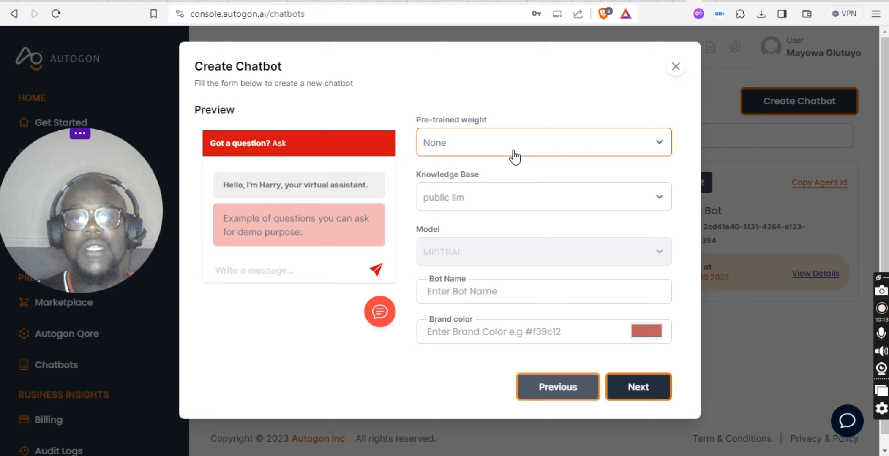
Step: Try the Financial Advisor pre-trained weight and check whether its knowledge base can be changed
{"action": "left_click", "coordinate": [514, 154]}
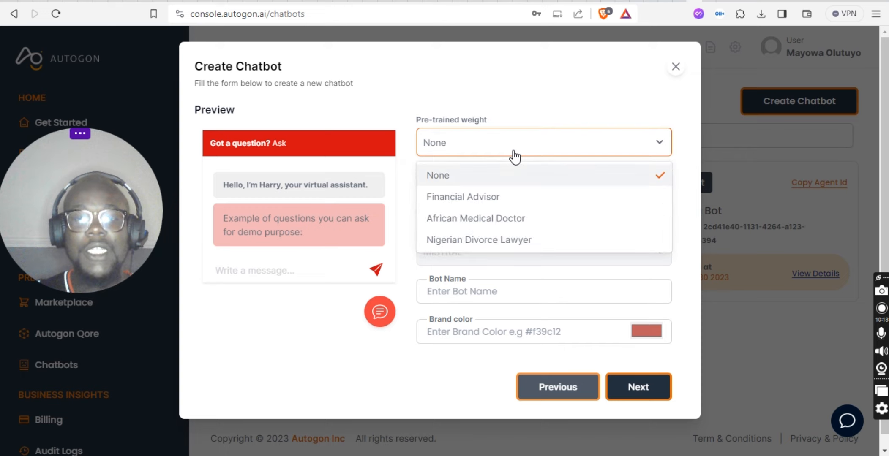
{"action": "left_click", "coordinate": [489, 198]}
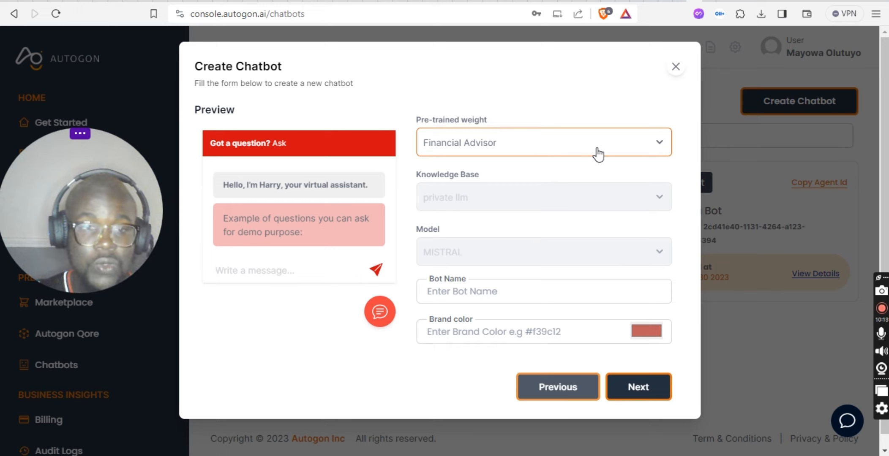
{"action": "left_click", "coordinate": [662, 196]}
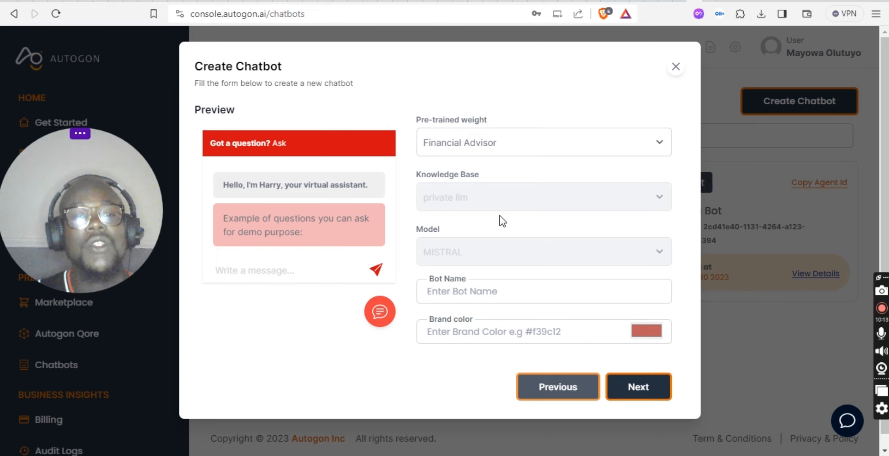
Step: Try the Nigerian Divorce Lawyer pre-trained weight and check whether its model can be changed
{"action": "left_click", "coordinate": [610, 140]}
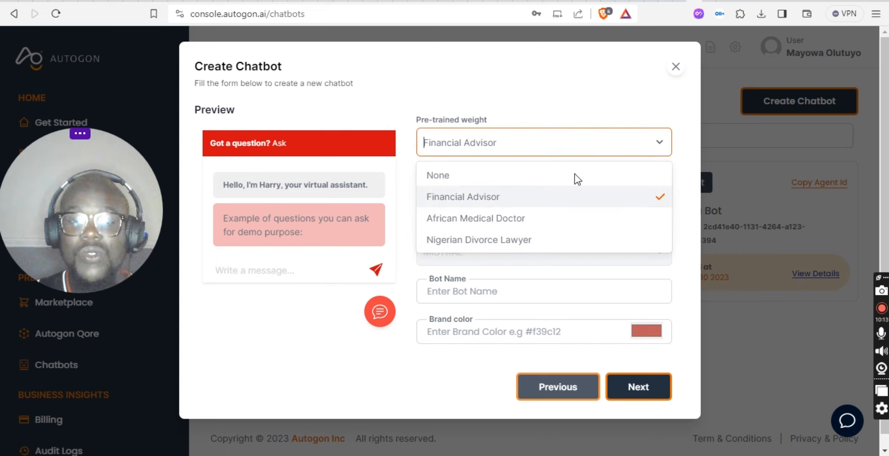
{"action": "left_click", "coordinate": [514, 240]}
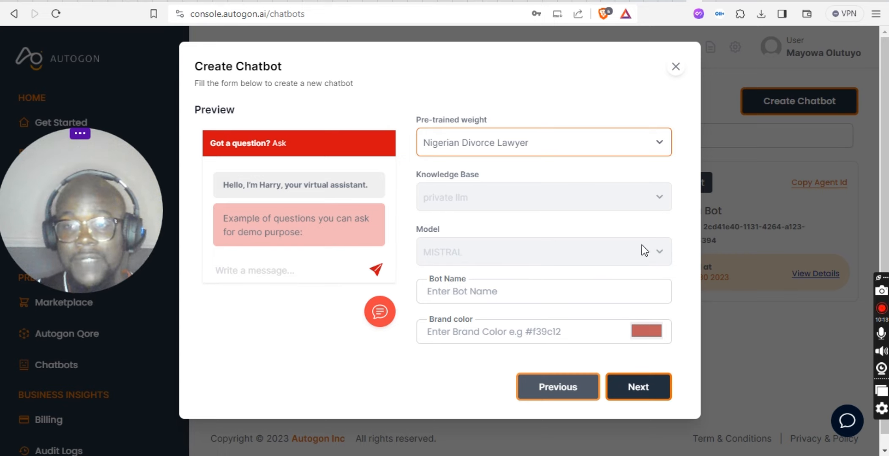
{"action": "left_click", "coordinate": [666, 250]}
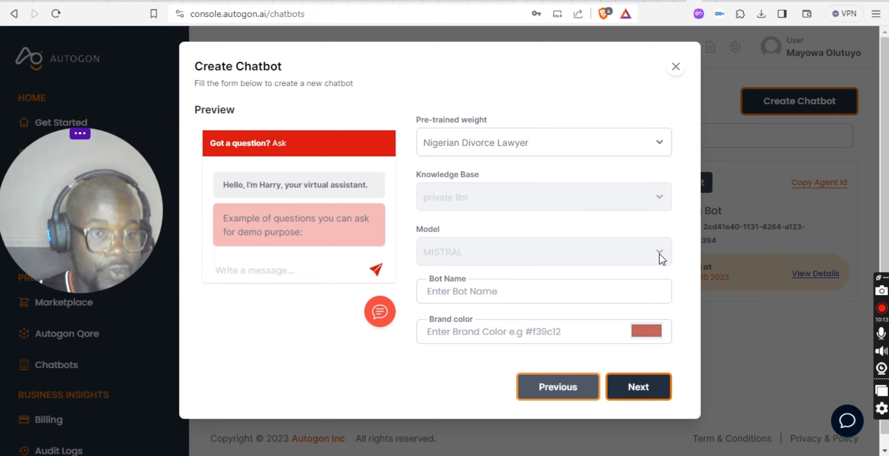
Step: Set the pre-trained weight to None and the knowledge base to Public LLM
{"action": "left_click", "coordinate": [569, 142]}
{"action": "left_click", "coordinate": [492, 175]}
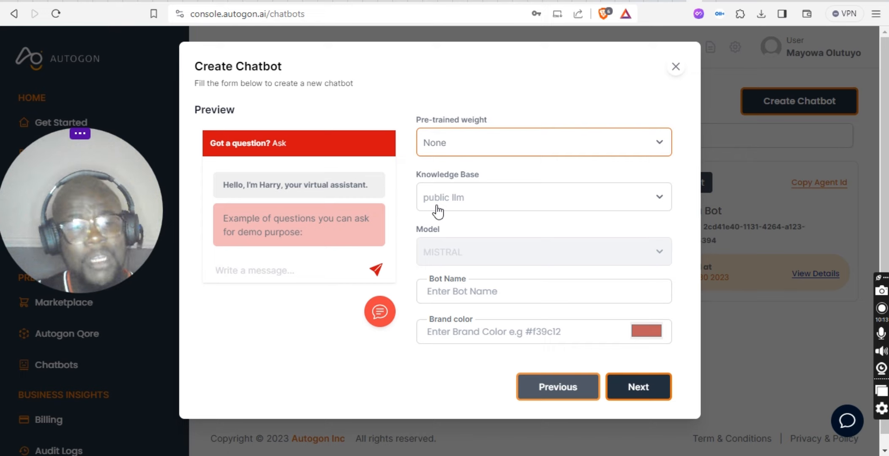
{"action": "left_click", "coordinate": [502, 203]}
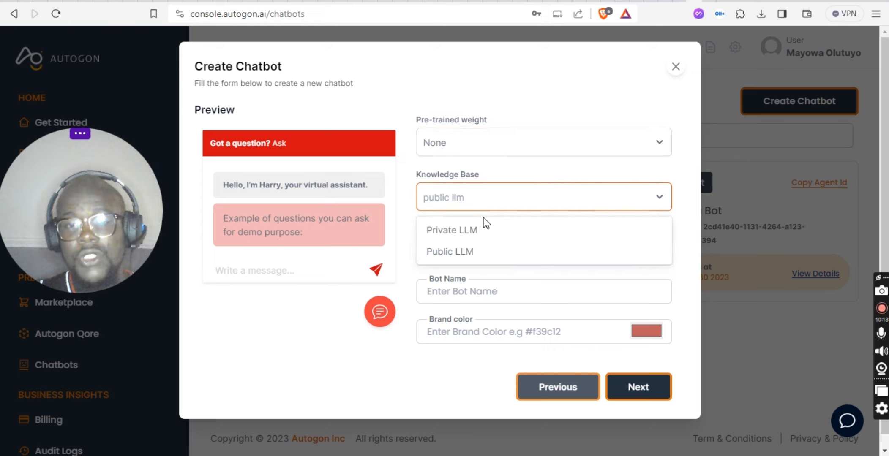
{"action": "left_click", "coordinate": [459, 256]}
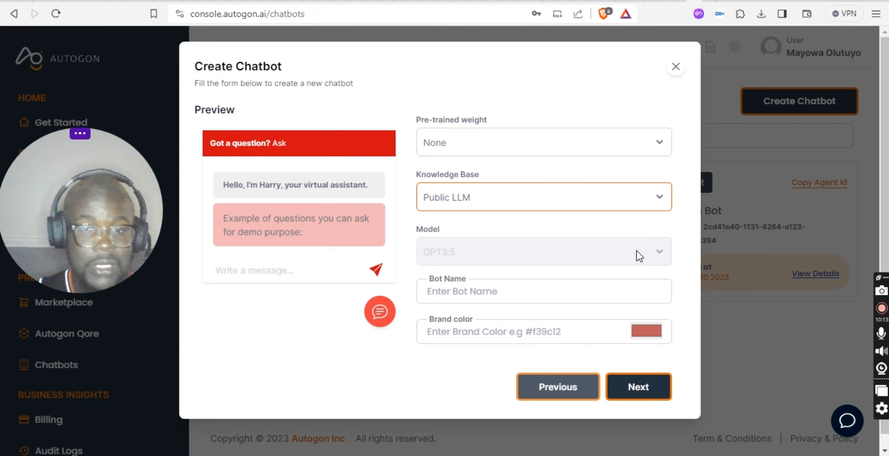
Step: Name the bot Algebot
{"action": "left_click", "coordinate": [538, 292]}
{"action": "type", "text": "Al"}
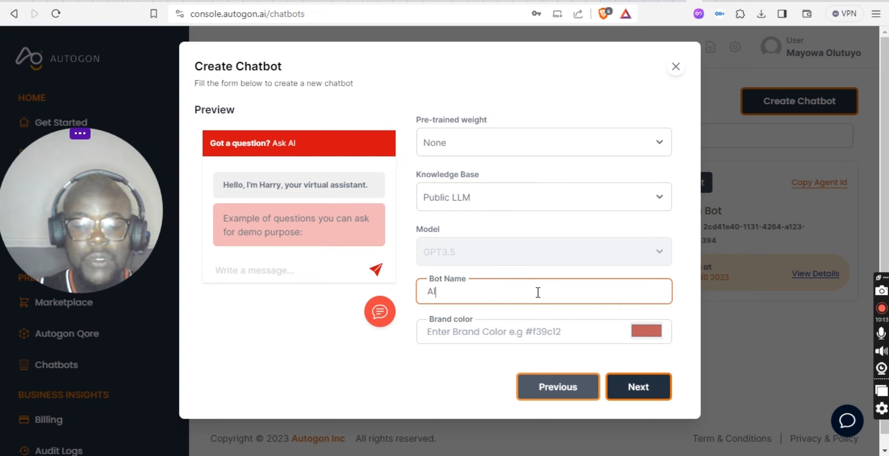
{"action": "type", "text": "gebot"}
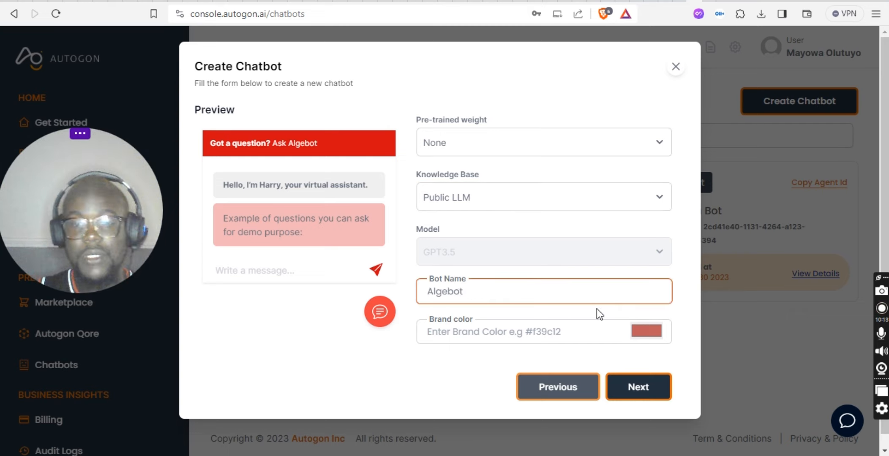
Step: Set the brand color to the light blue #5cb0c1 and continue to the next page of the chatbot form
{"action": "left_click", "coordinate": [642, 328]}
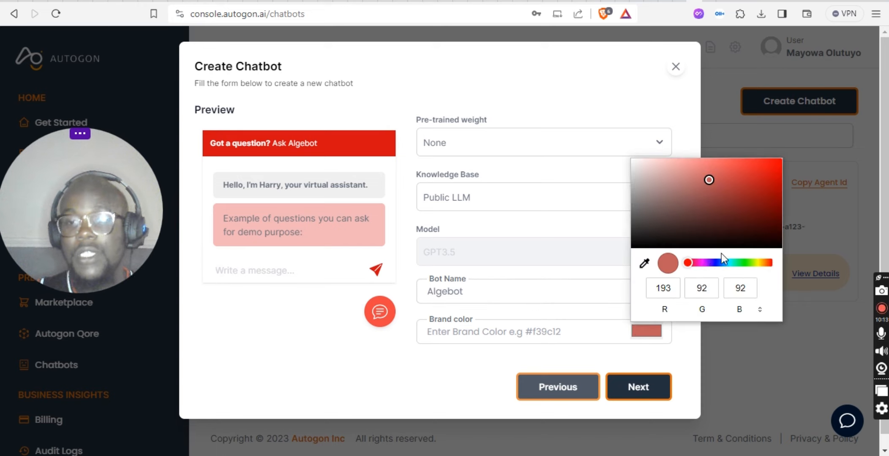
{"action": "left_click_drag", "start_coordinate": [696, 260], "coordinate": [728, 260]}
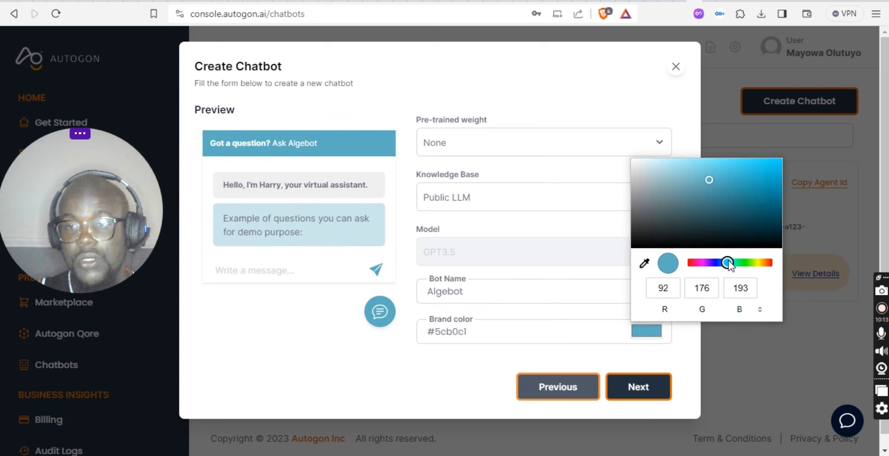
{"action": "left_click", "coordinate": [465, 391]}
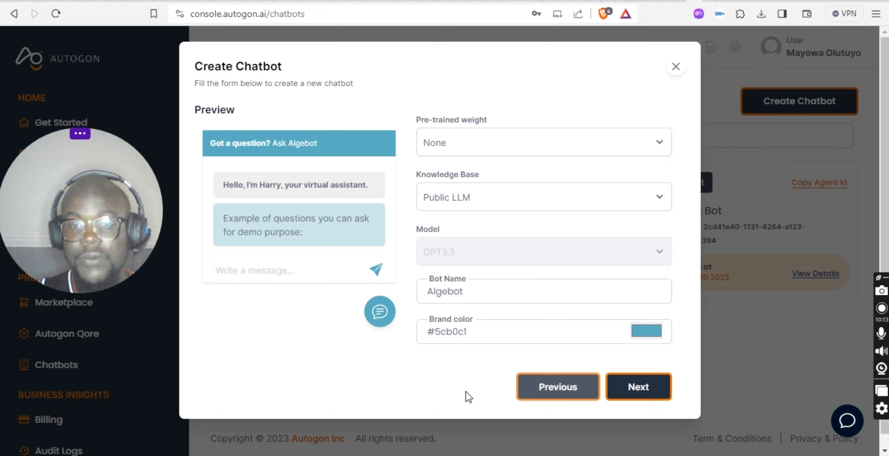
{"action": "left_click", "coordinate": [643, 389]}
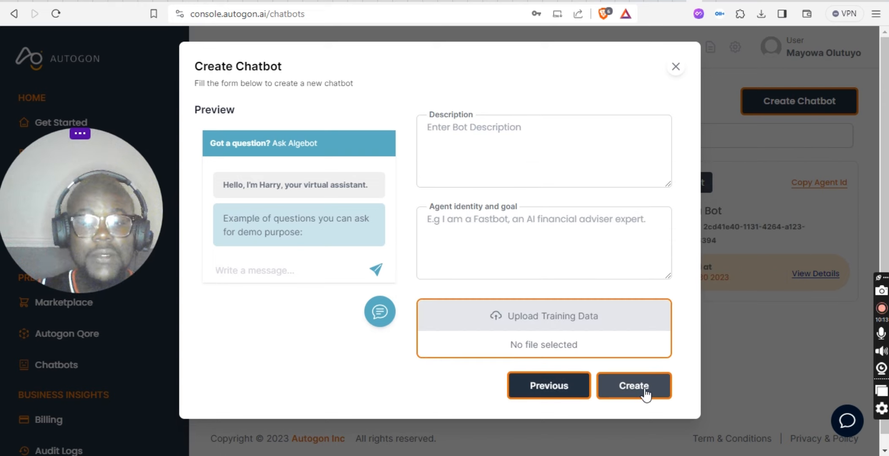
Step: Enter "A chatbot that knows about algebra" as the bot's description
{"action": "left_click", "coordinate": [494, 130]}
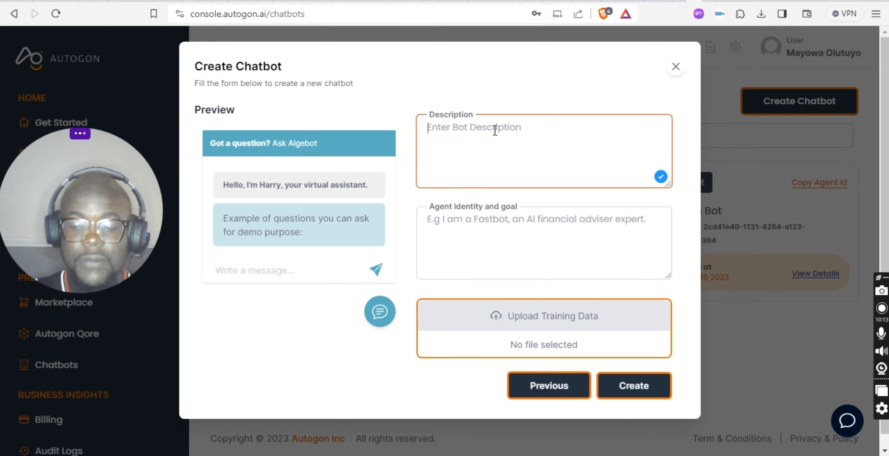
{"action": "type", "text": "A chatbot "}
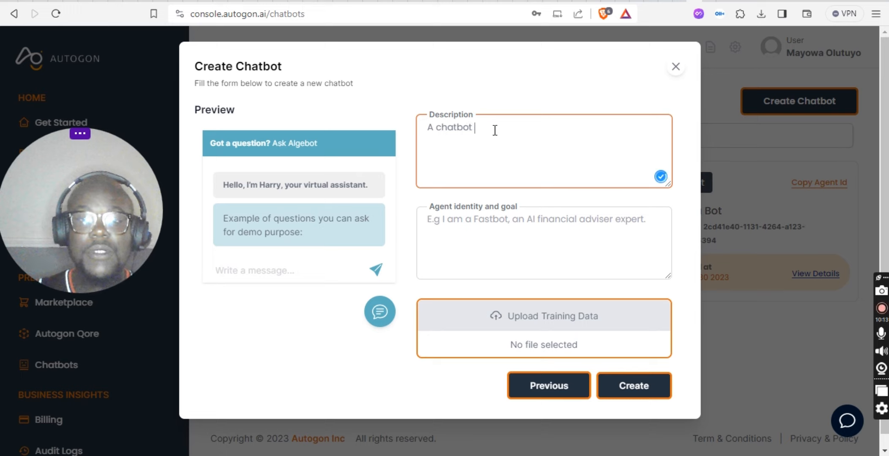
{"action": "type", "text": "that knows ab"}
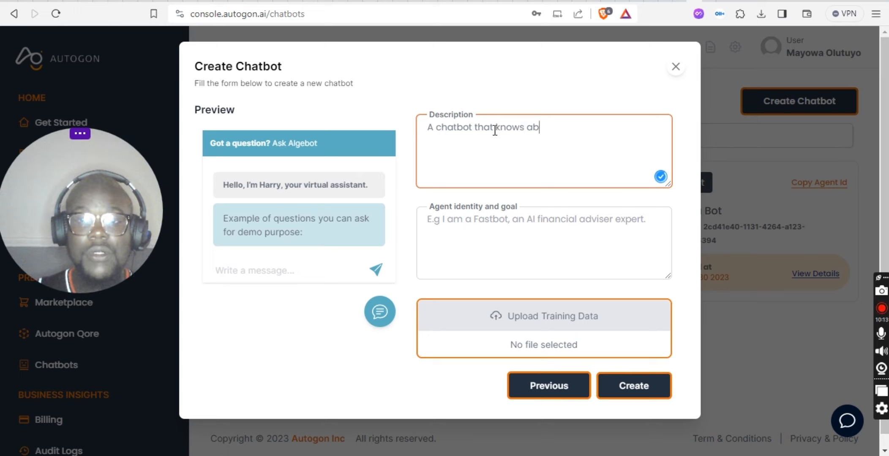
{"action": "type", "text": "out a"}
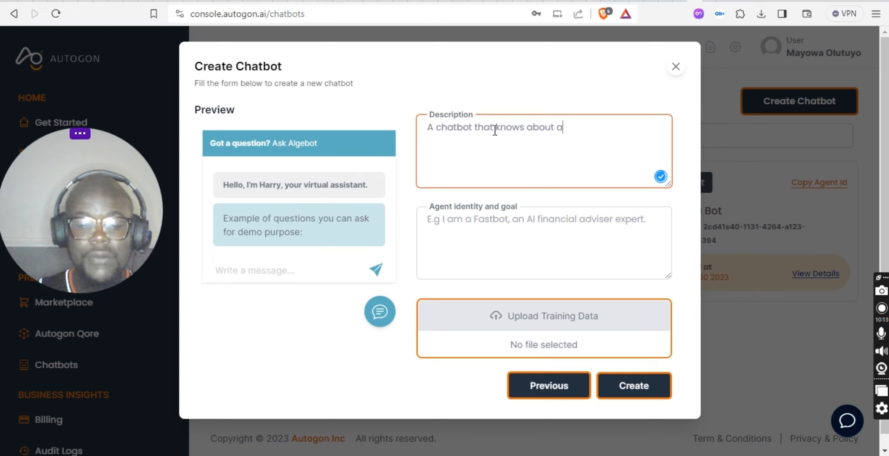
{"action": "type", "text": "lgebra"}
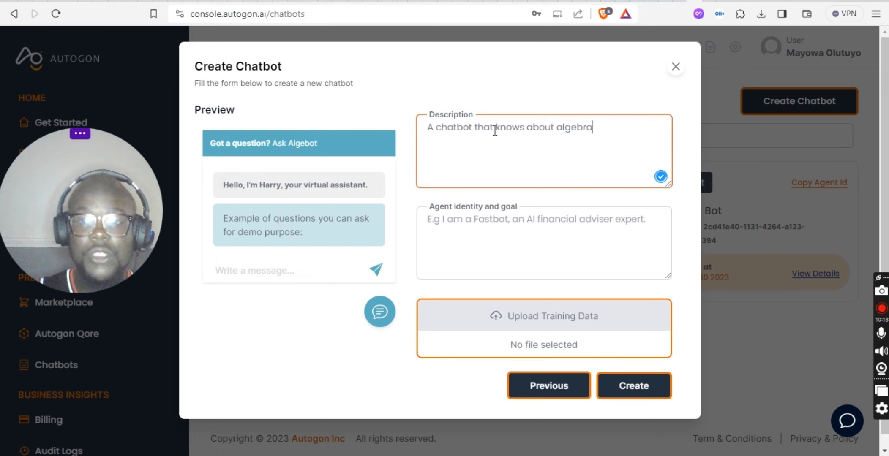
Step: Enter "i am algebot a chatbot designed to respond to algebra questions" as the agent identity and goal
{"action": "left_click", "coordinate": [463, 264]}
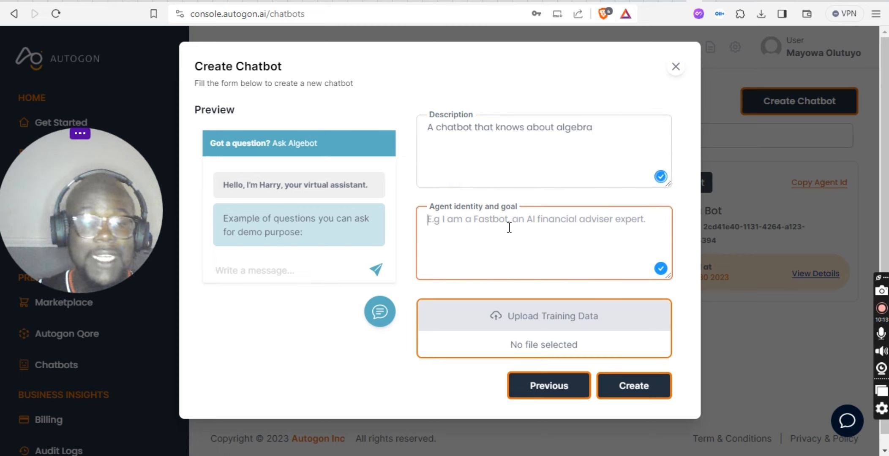
{"action": "type", "text": "i am"}
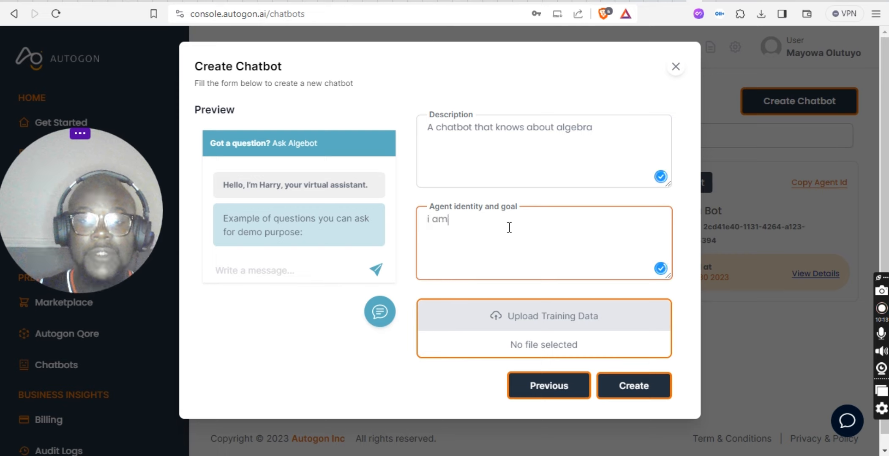
{"action": "type", "text": " ale"}
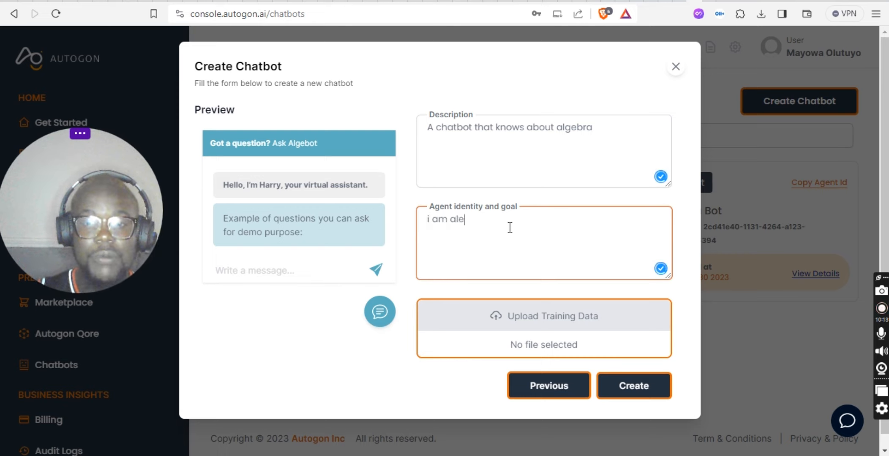
{"action": "key", "text": "BackSpace"}
{"action": "type", "text": "gebot a chatb"}
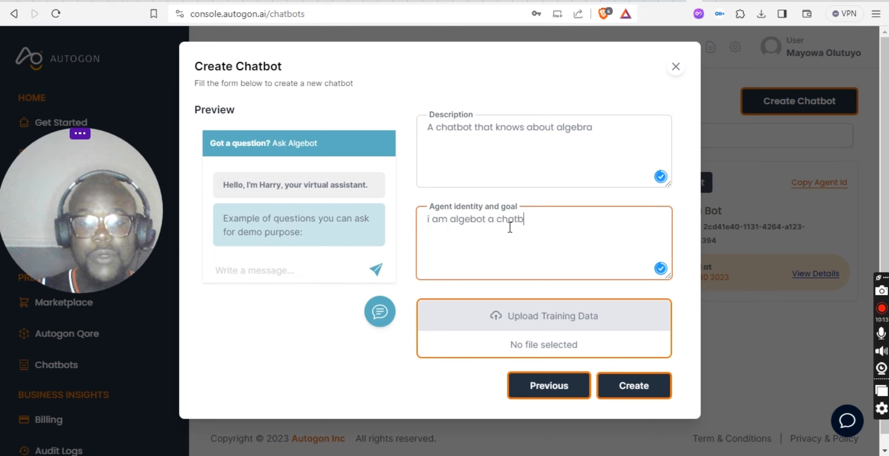
{"action": "type", "text": "ot desi"}
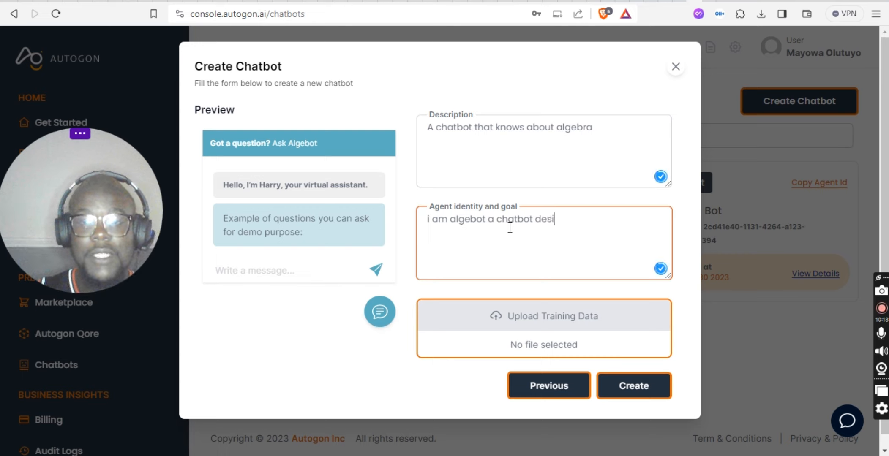
{"action": "type", "text": "gned to r"}
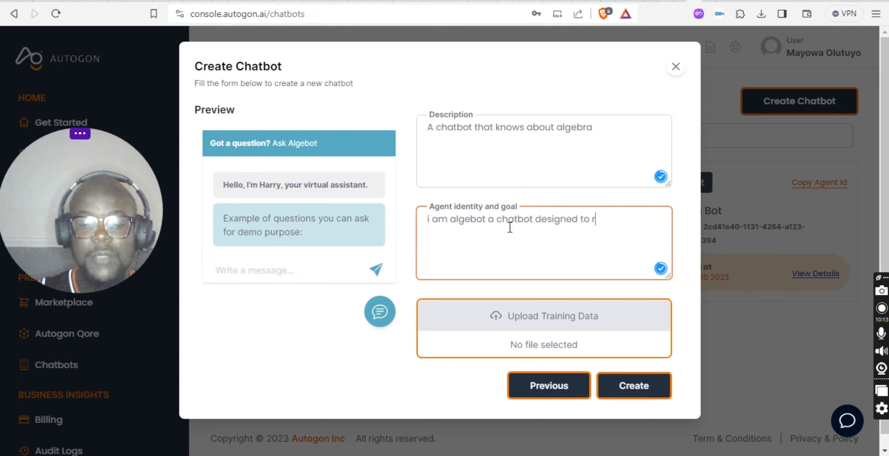
{"action": "type", "text": "espo"}
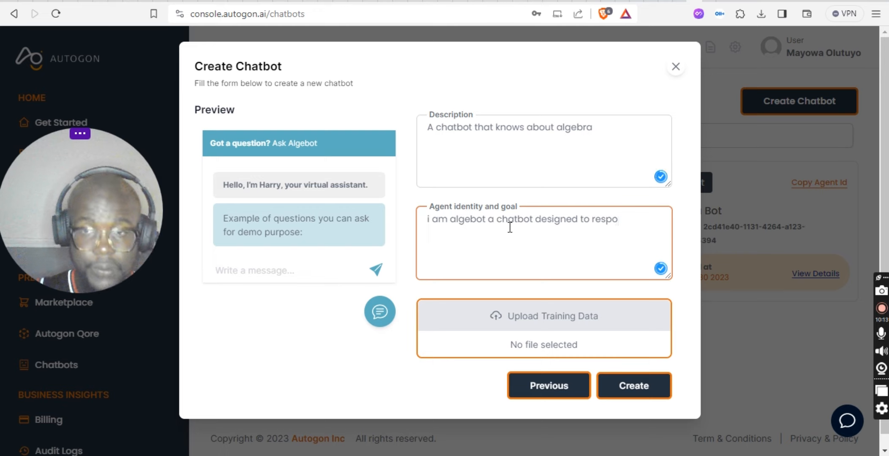
{"action": "type", "text": "nd to "}
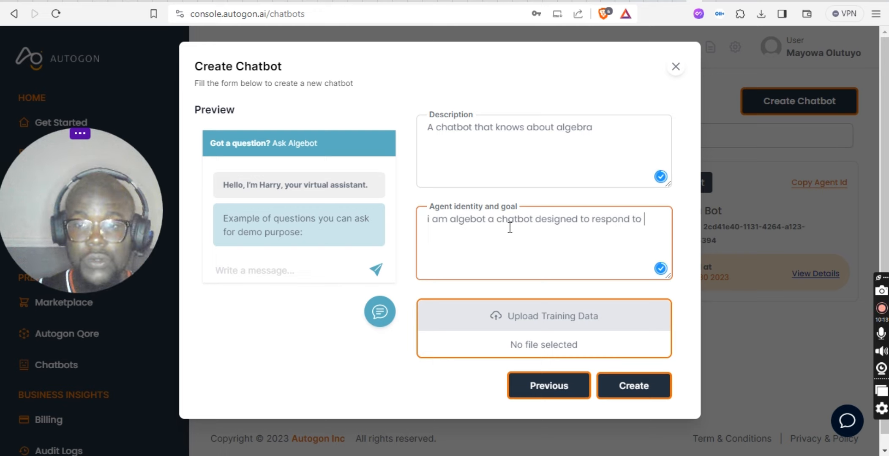
{"action": "type", "text": "al"}
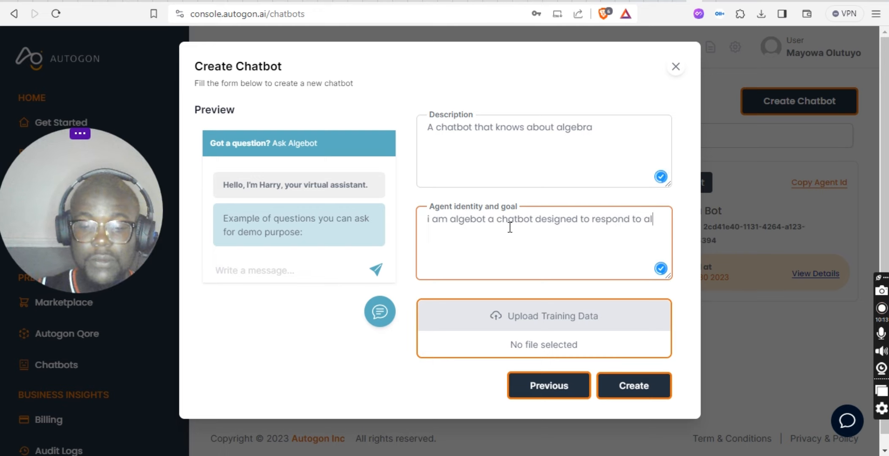
{"action": "type", "text": "ge"}
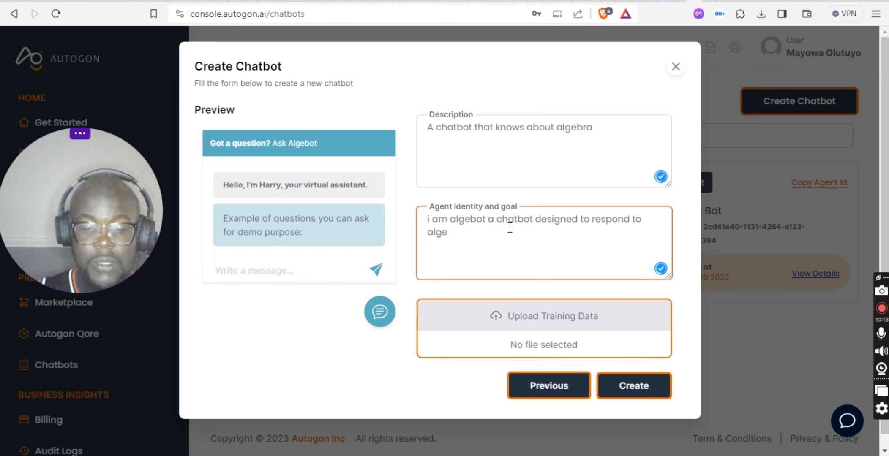
{"action": "type", "text": "bra questio"}
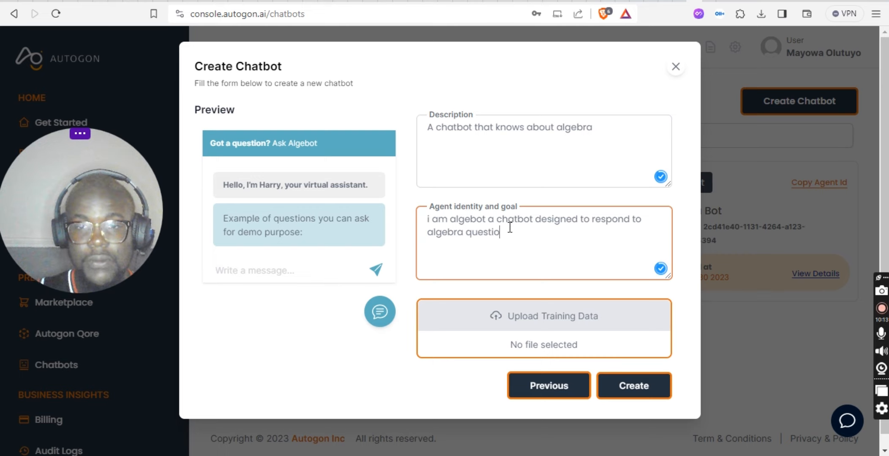
{"action": "type", "text": "ns"}
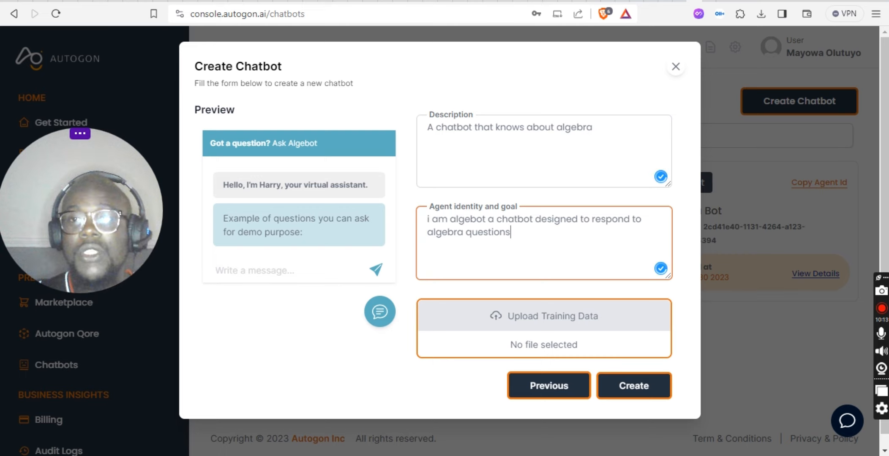
Step: Look through the opening pages of Math_Review_-_Algebra_Operations.pdf, the source of the training material
{"action": "left_click", "coordinate": [708, 1]}
{"action": "scroll", "coordinate": [453, 231], "scroll_direction": "up", "scroll_amount": 6}
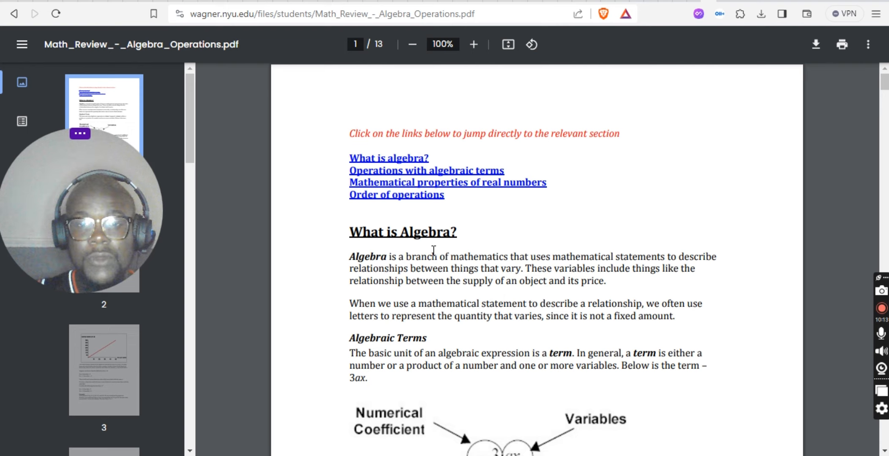
{"action": "scroll", "coordinate": [433, 250], "scroll_direction": "down", "scroll_amount": 20}
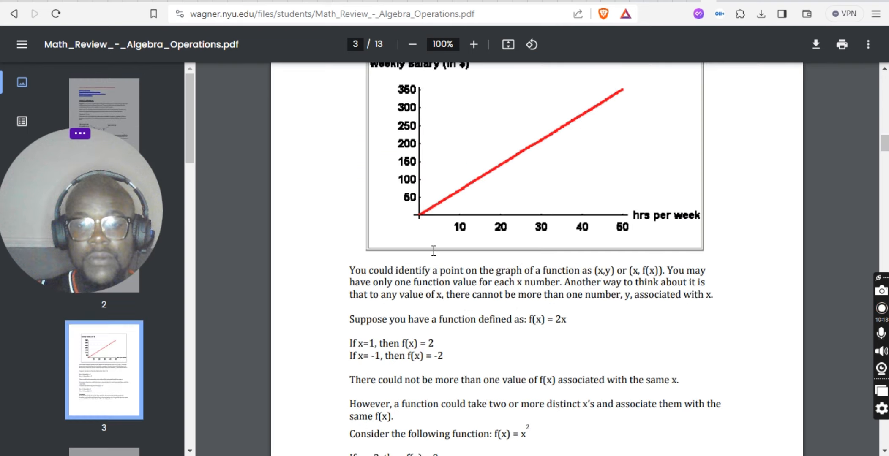
{"action": "scroll", "coordinate": [433, 250], "scroll_direction": "down", "scroll_amount": 10}
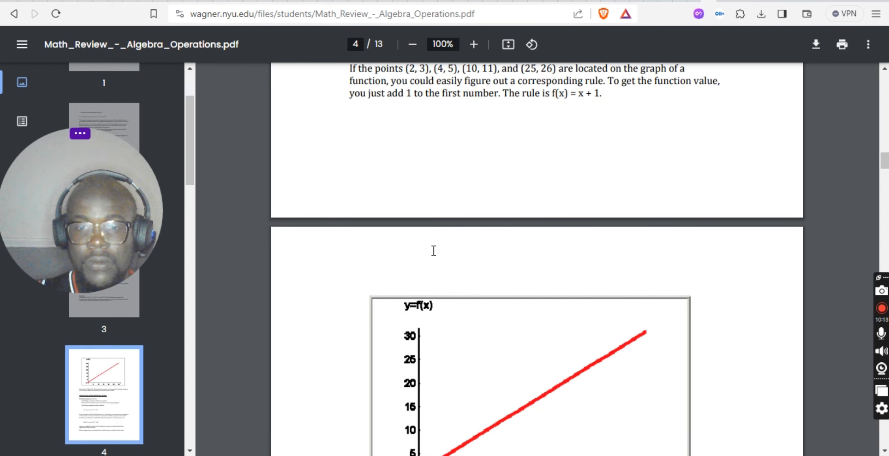
{"action": "scroll", "coordinate": [433, 251], "scroll_direction": "up", "scroll_amount": 20}
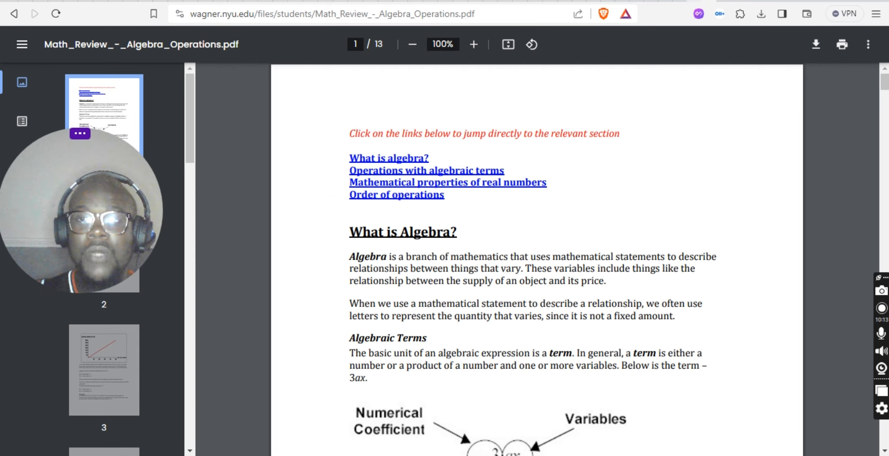
Step: Back in the chatbot form, upload algebra pdf.pdf from the Downloads folder as the training data
{"action": "key", "text": "ctrl+shift+Tab"}
{"action": "left_click", "coordinate": [507, 319]}
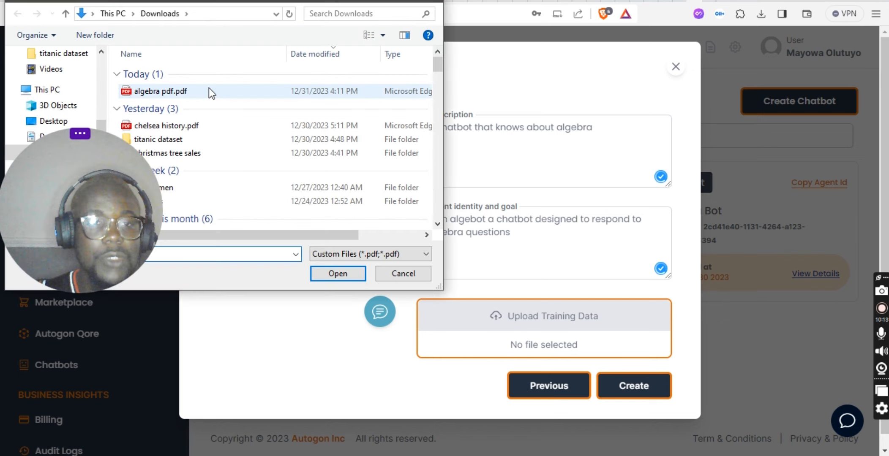
{"action": "left_click", "coordinate": [209, 89]}
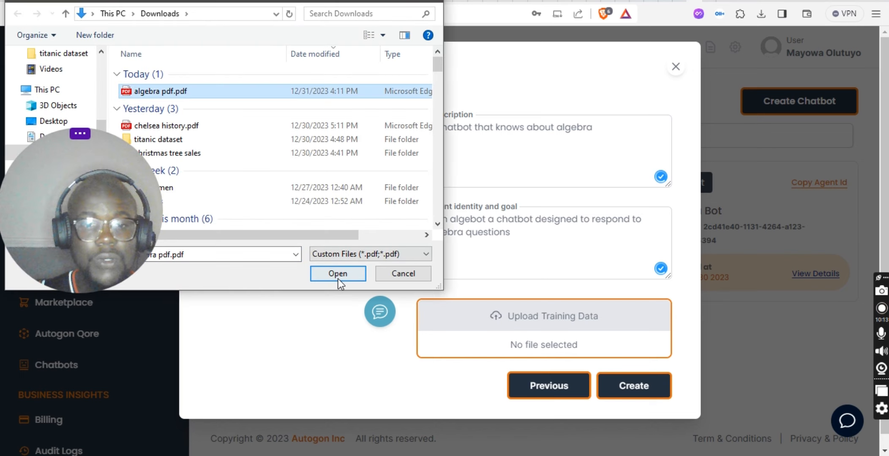
{"action": "left_click", "coordinate": [338, 279]}
Step: Create the chatbot from the completed form and close the chatbot URL snippet dialog
{"action": "scroll", "coordinate": [546, 270], "scroll_direction": "down", "scroll_amount": 1}
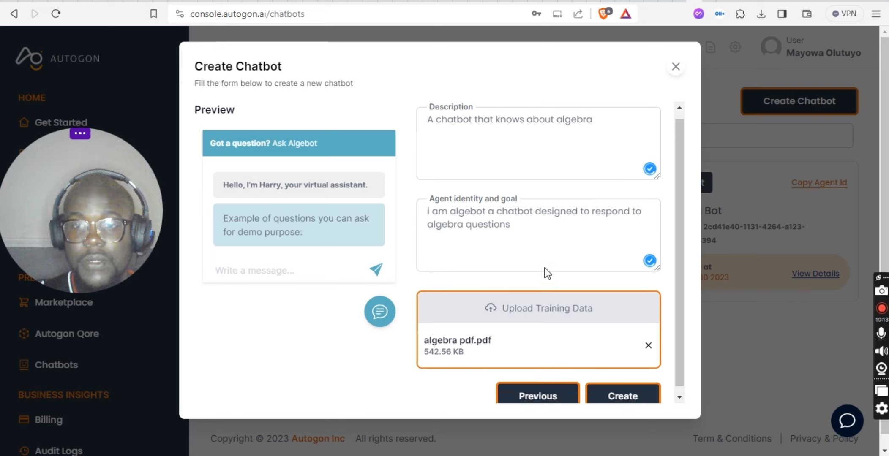
{"action": "left_click", "coordinate": [529, 222]}
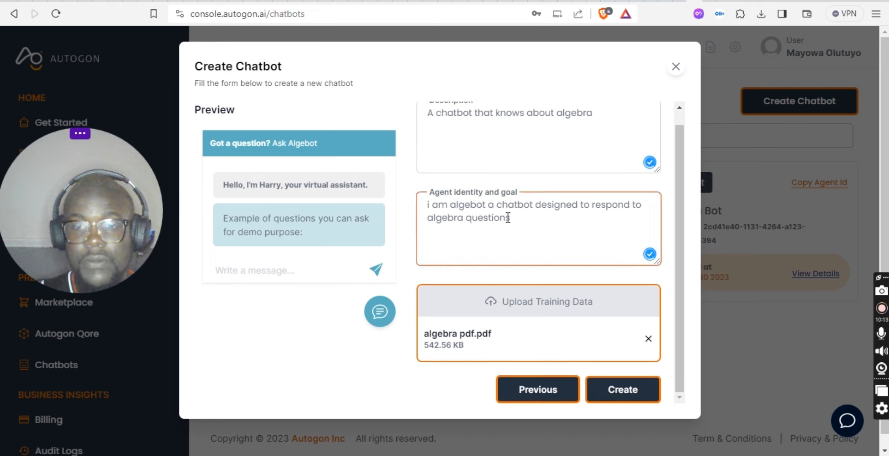
{"action": "left_click", "coordinate": [608, 394]}
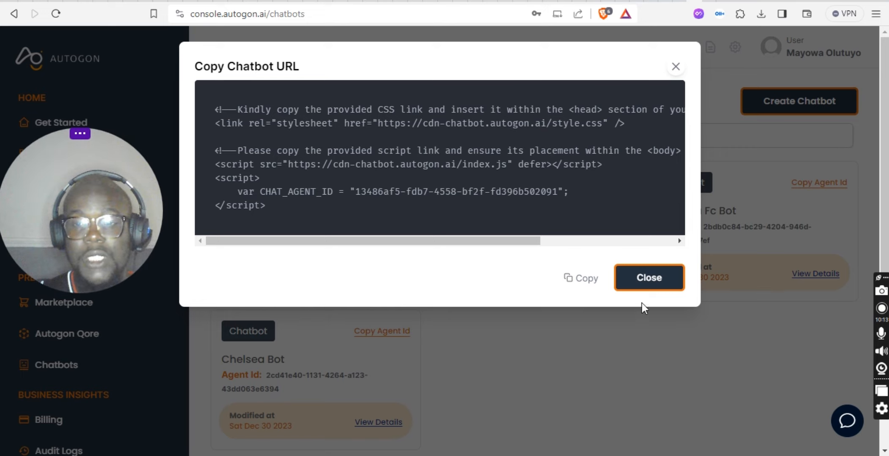
{"action": "left_click", "coordinate": [649, 279]}
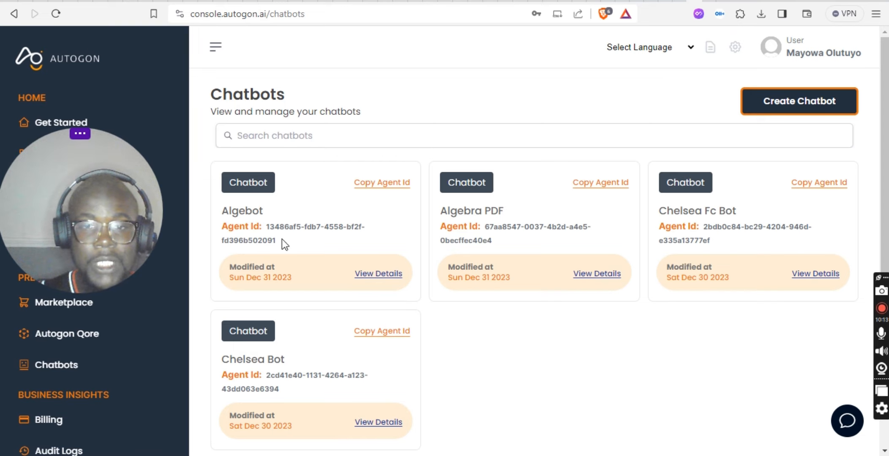
Step: Open Algebot's details page and start its chat demo, ready for a message
{"action": "left_click", "coordinate": [379, 274]}
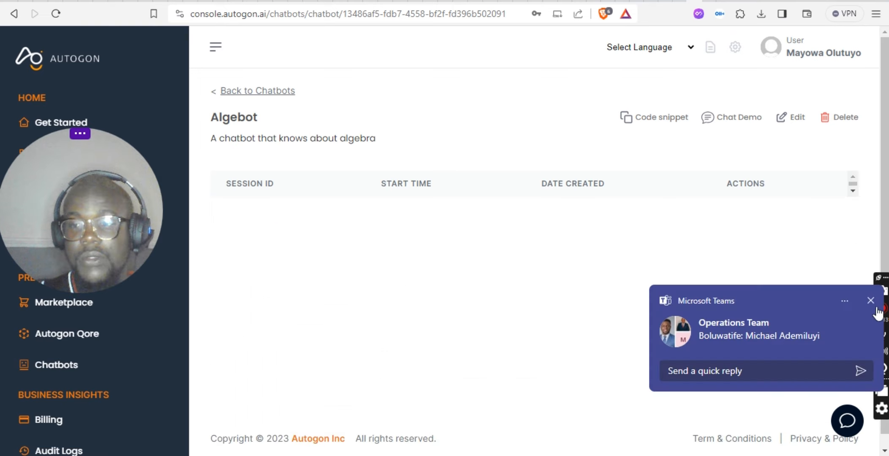
{"action": "left_click", "coordinate": [870, 302]}
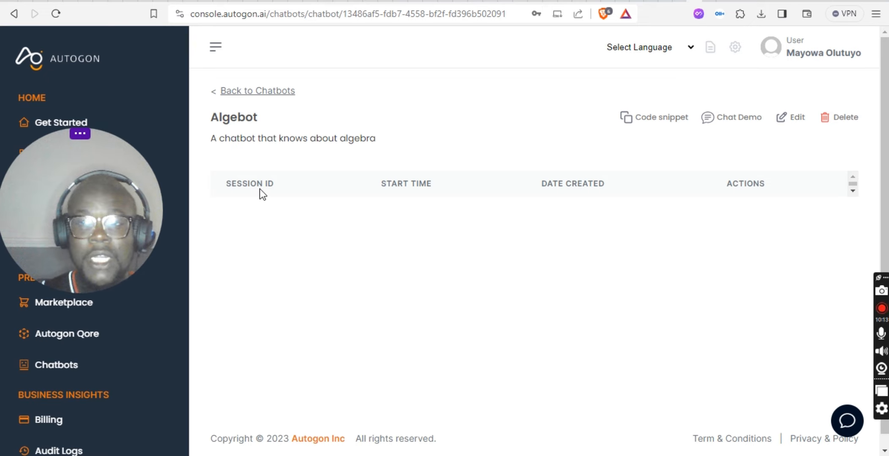
{"action": "left_click", "coordinate": [728, 124]}
{"action": "left_click", "coordinate": [366, 368]}
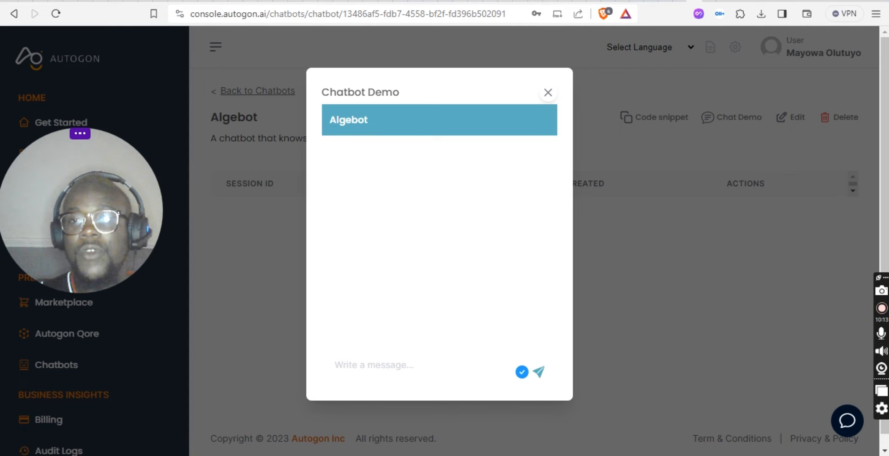
Step: Ask Algebot "what is an algebra?" in the chat demo, read its answer, and close the demo
{"action": "left_click", "coordinate": [708, 1]}
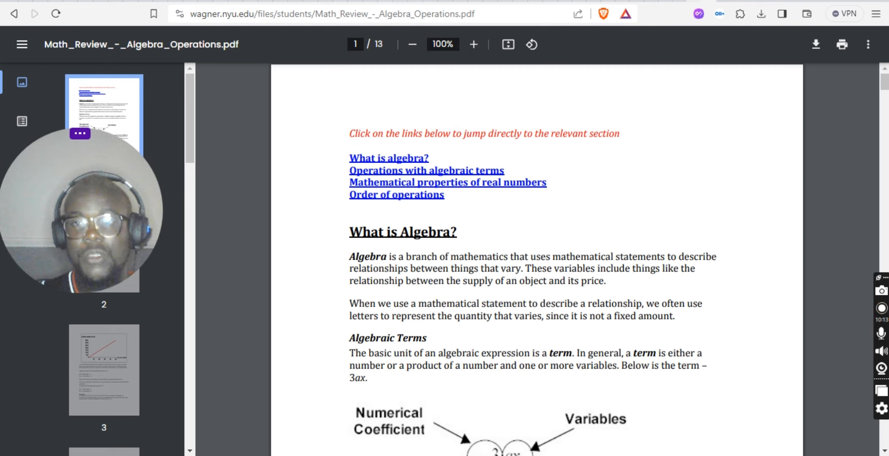
{"action": "left_click", "coordinate": [694, 0]}
{"action": "type", "text": "wha"}
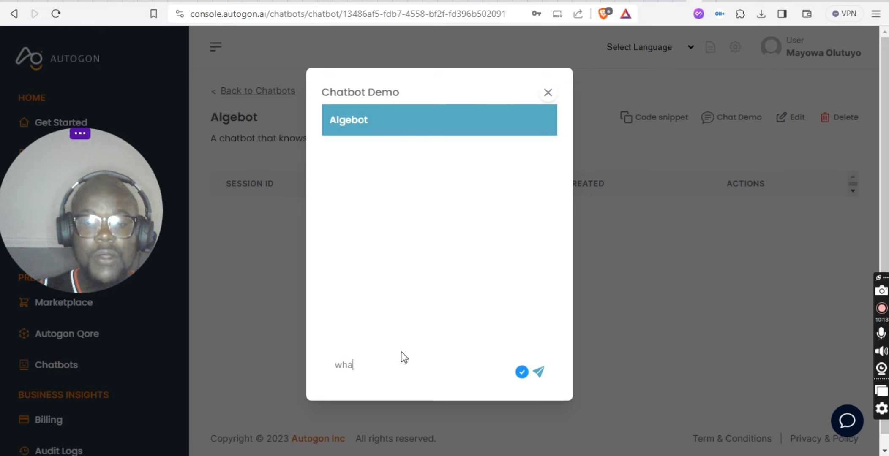
{"action": "type", "text": "t is an algebra?"}
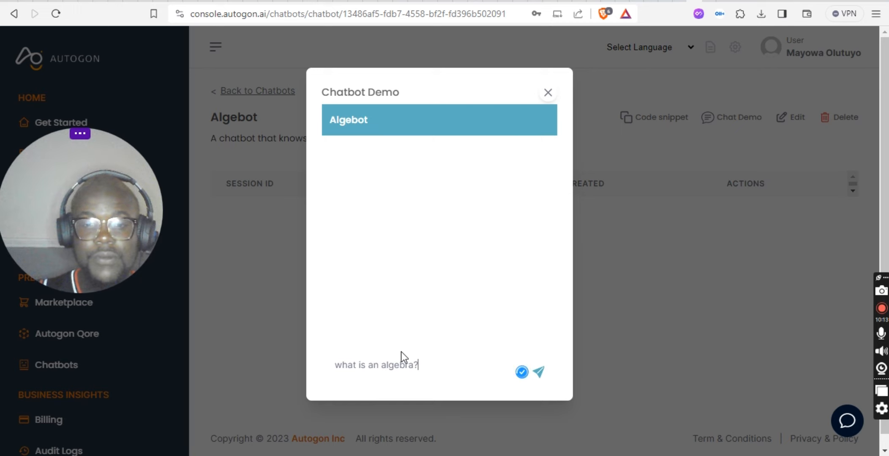
{"action": "key", "text": "Return"}
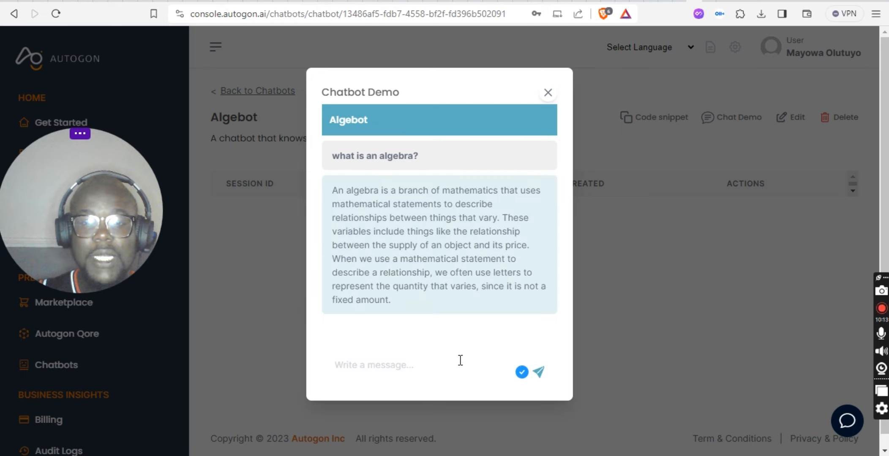
{"action": "scroll", "coordinate": [441, 198], "scroll_direction": "down", "scroll_amount": 1}
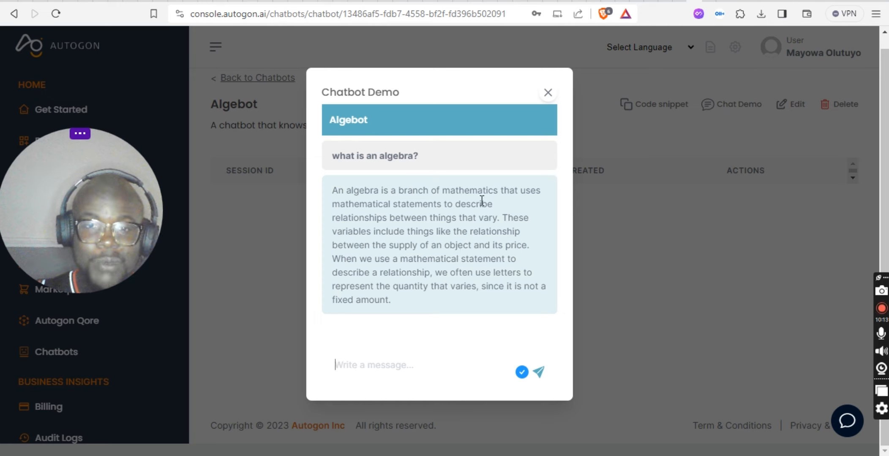
{"action": "left_click", "coordinate": [547, 93]}
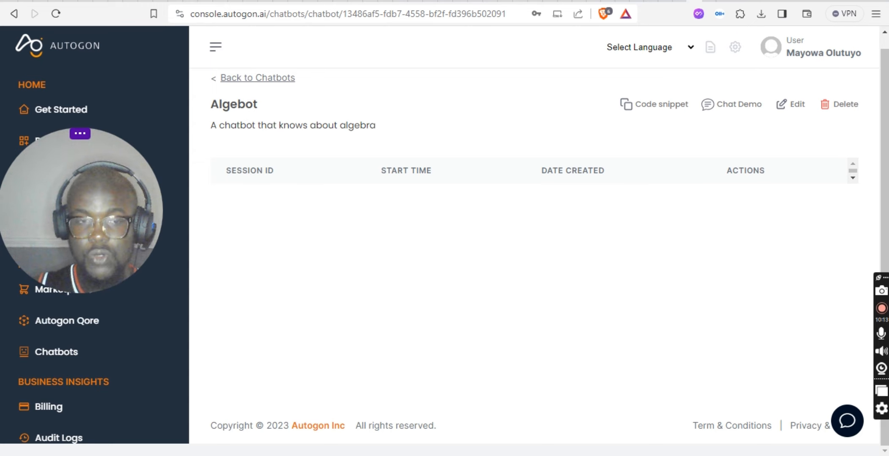
Step: Switch to VS Code and examine the stylesheet link, chatbot script and agent ID variable in index.html's head
{"action": "key", "text": "alt+Tab"}
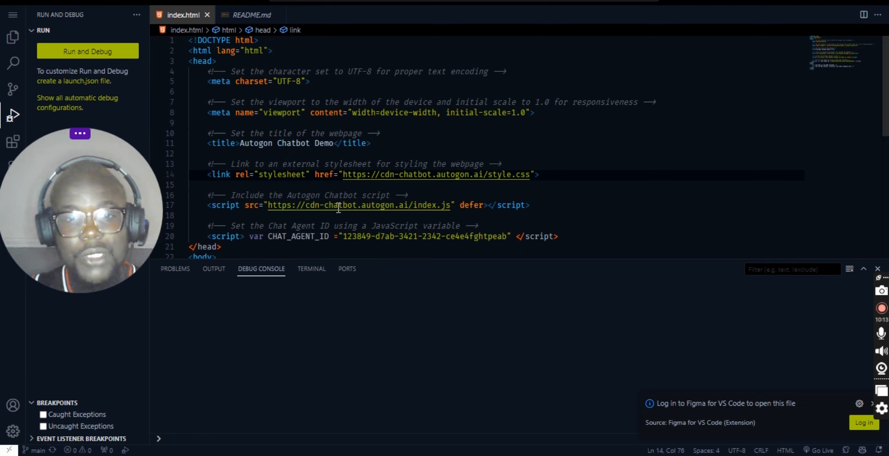
{"action": "scroll", "coordinate": [338, 208], "scroll_direction": "down", "scroll_amount": 1}
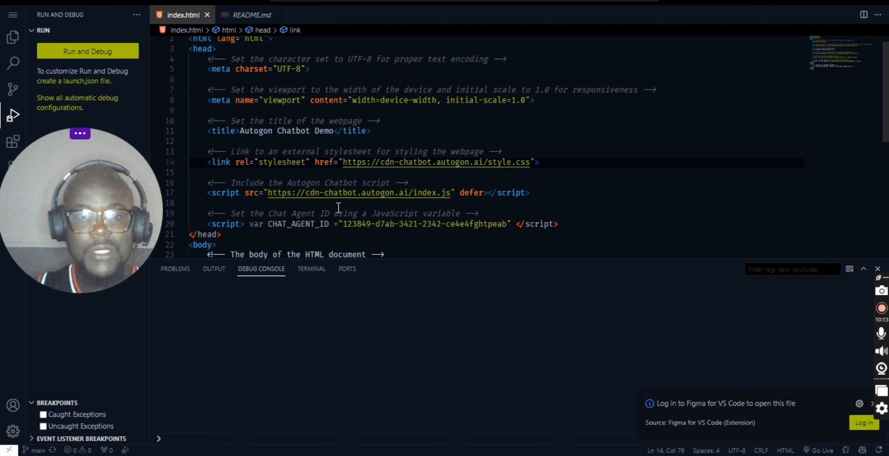
{"action": "scroll", "coordinate": [338, 207], "scroll_direction": "down", "scroll_amount": 3}
{"action": "scroll", "coordinate": [339, 208], "scroll_direction": "up", "scroll_amount": 3}
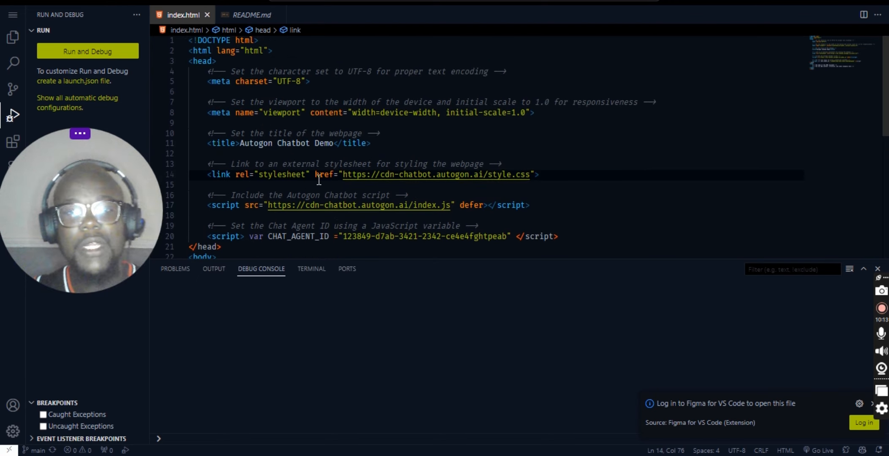
{"action": "scroll", "coordinate": [386, 179], "scroll_direction": "down", "scroll_amount": 1}
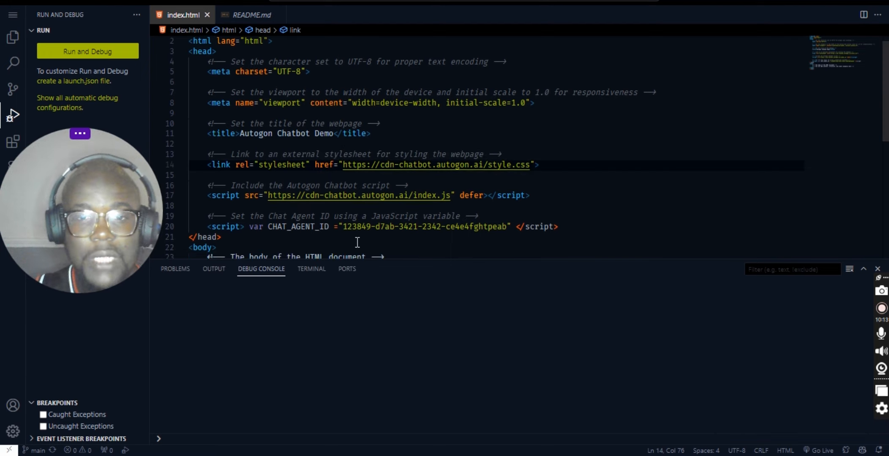
Step: Switch to the Autogon console, copy Algebot's code snippet to the clipboard, and close the snippet dialog
{"action": "key", "text": "alt+Tab"}
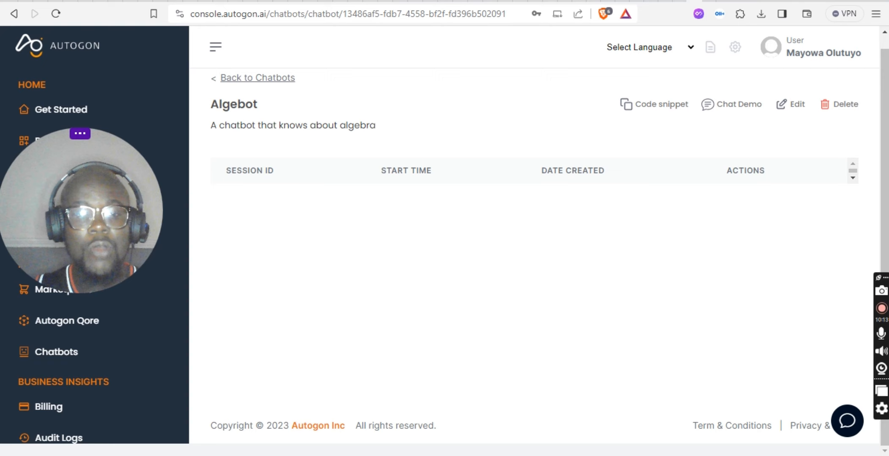
{"action": "left_click", "coordinate": [662, 103]}
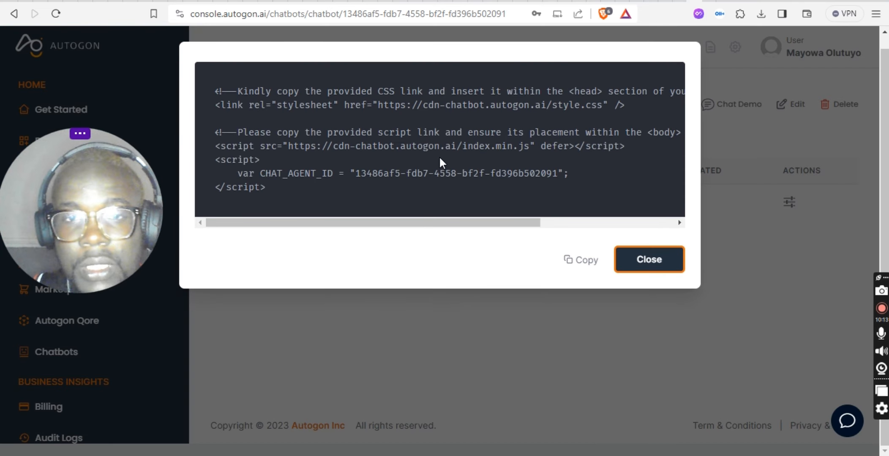
{"action": "left_click", "coordinate": [580, 267]}
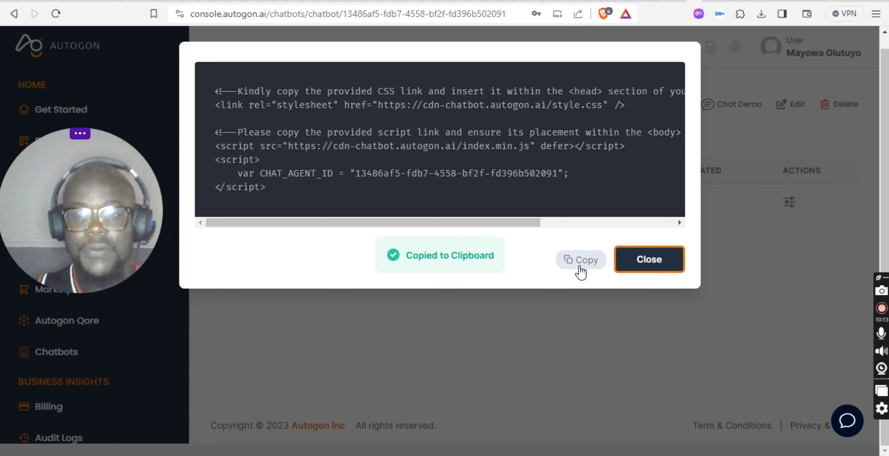
{"action": "left_click", "coordinate": [664, 259]}
Step: Switch to VS Code and replace the stylesheet link, chatbot script and placeholder agent ID lines in index.html's head with the copied snippet
{"action": "key", "text": "alt+Tab"}
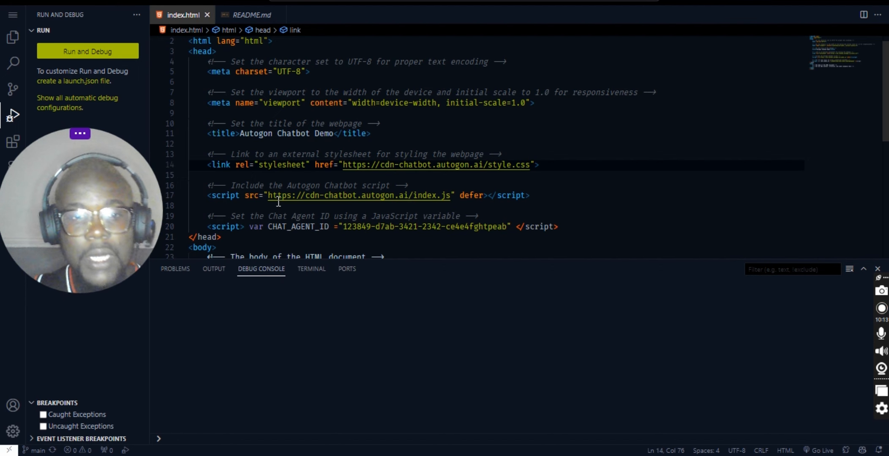
{"action": "scroll", "coordinate": [250, 202], "scroll_direction": "down", "scroll_amount": 1}
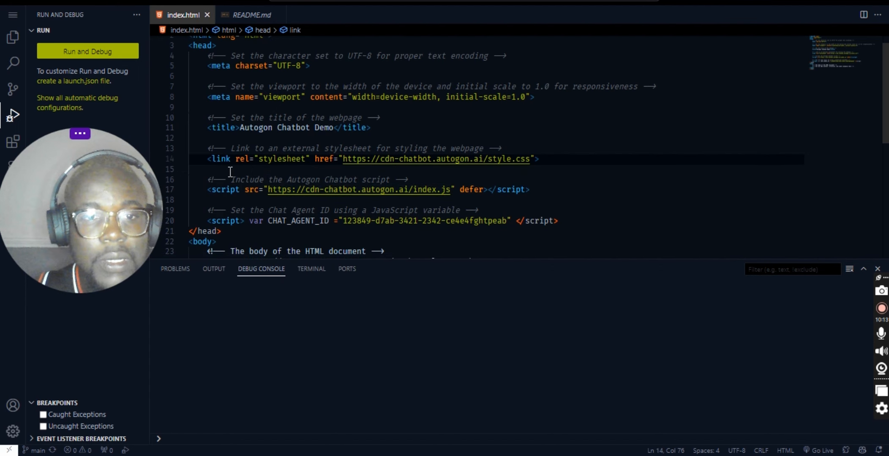
{"action": "left_click", "coordinate": [207, 158]}
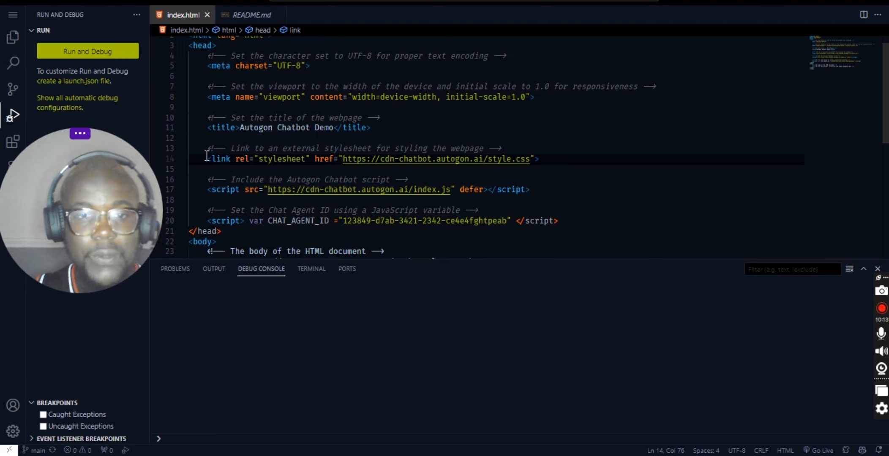
{"action": "left_click", "coordinate": [279, 190], "text": "shift"}
{"action": "left_click", "coordinate": [366, 200], "text": "shift"}
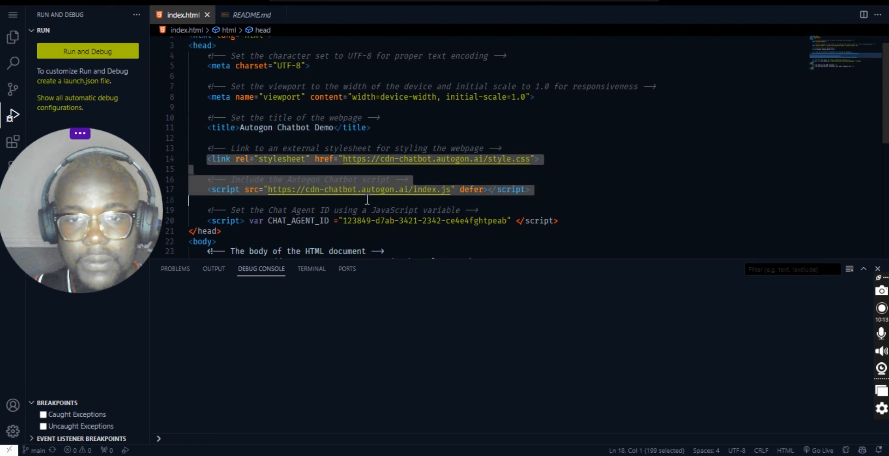
{"action": "left_click", "coordinate": [567, 223], "text": "shift"}
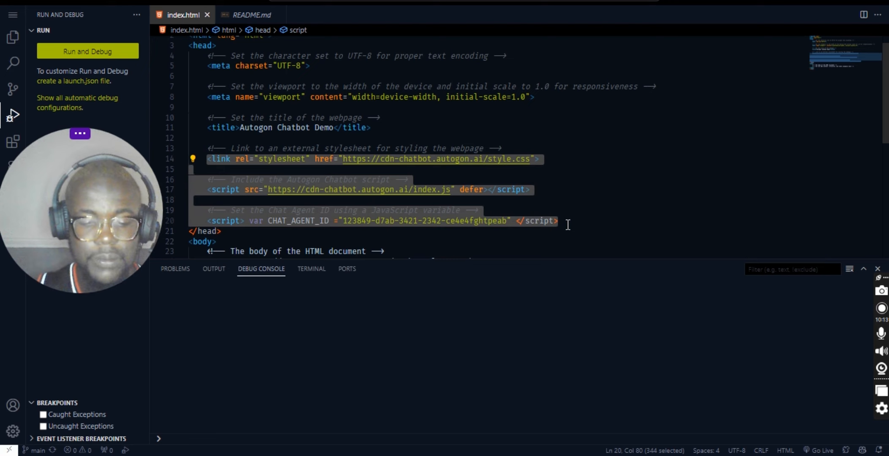
{"action": "type", "text": "<!--Kindly copy the provided CSS link and insert it within the <head> section of your HTML document--> <link rel=\"stylesheet\" href=\"https://cdn-chatbot.autogon.ai/style.css\" />  <!--Please copy the provided script link and ensure its placement within the <body> section of your HTML document --> <script src=\"https://cdn-chatbot.autogon.ai/index.min.js\" defer></script> <script>     var CHAT_AGENT_ID = \"13486af5-fdb7-4558-bf2f-fd396b502091\"; </script>"}
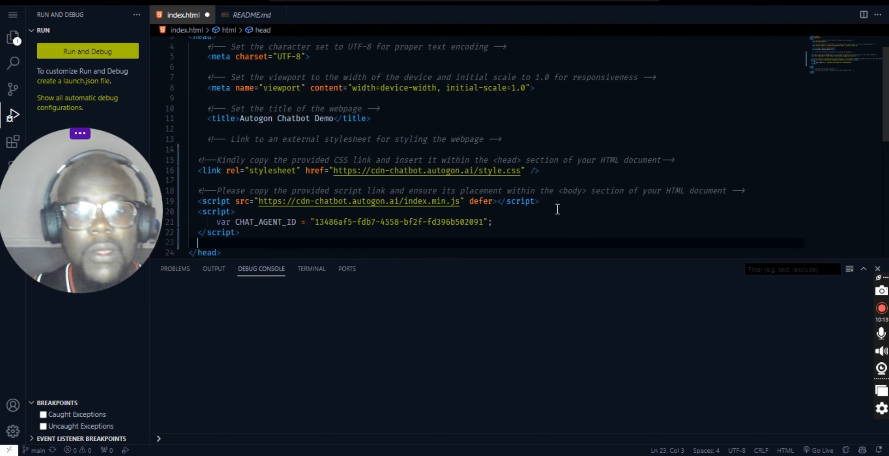
{"action": "scroll", "coordinate": [557, 206], "scroll_direction": "down", "scroll_amount": 1}
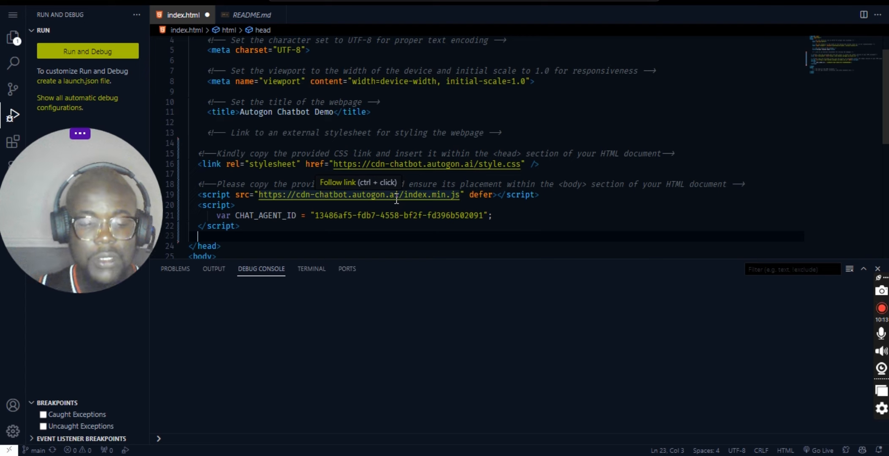
{"action": "key", "text": "ctrl+z"}
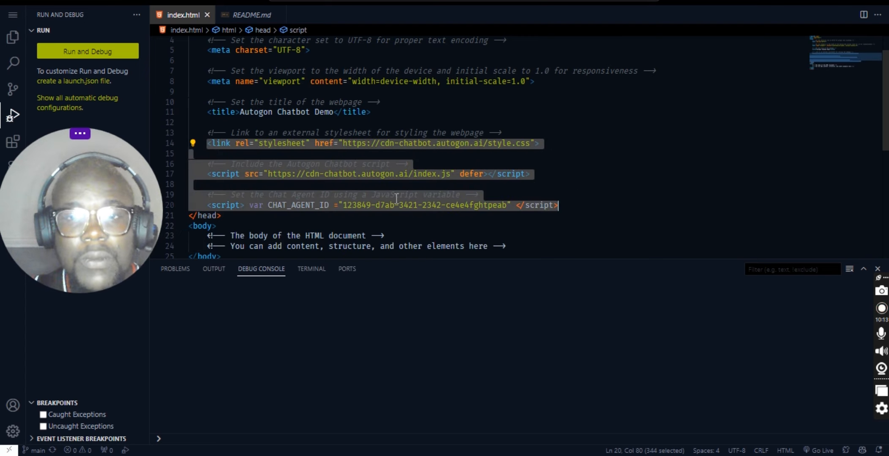
{"action": "key", "text": "ctrl+y"}
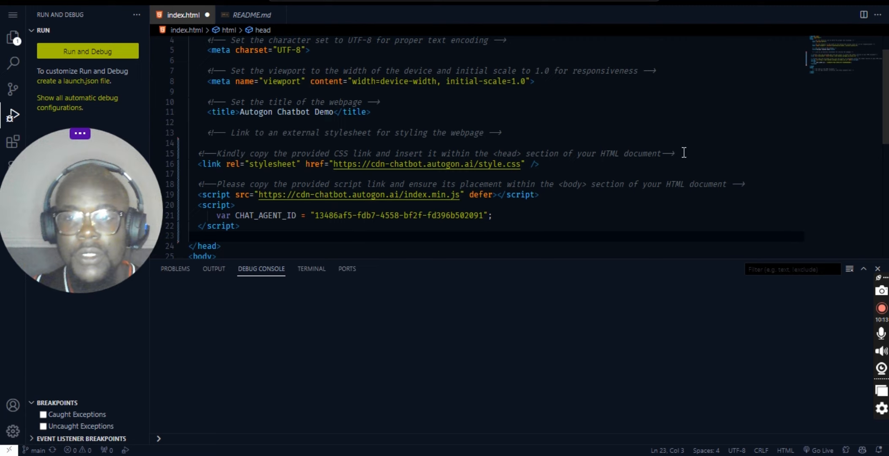
Step: Delete the pasted "Kindly copy the provided CSS link" comment and its leftover blank line, saving index.html after removing the comment
{"action": "left_click_drag", "start_coordinate": [683, 153], "coordinate": [189, 153]}
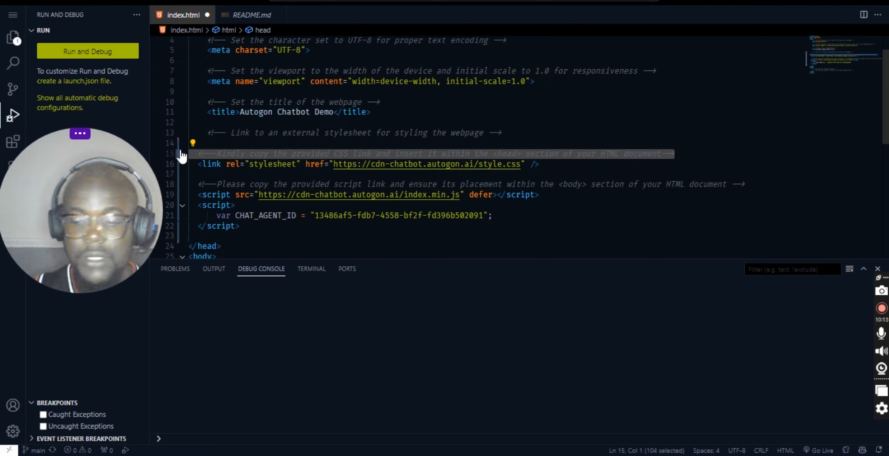
{"action": "key", "text": "BackSpace"}
{"action": "key", "text": "ctrl+s"}
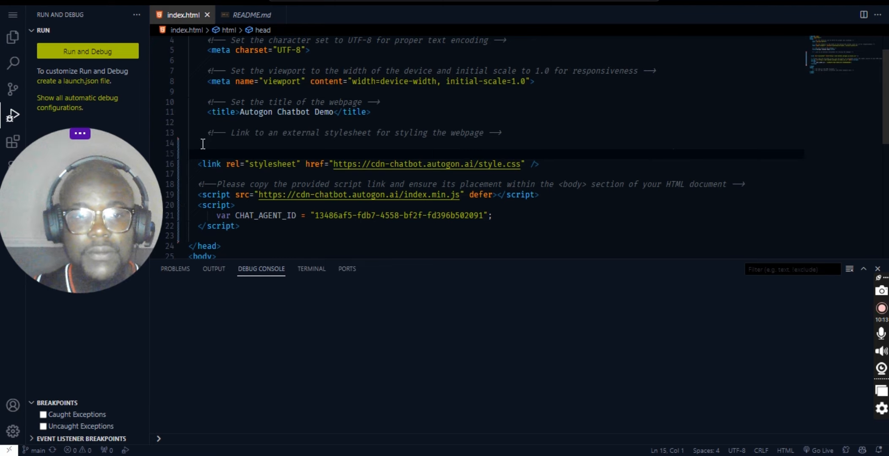
{"action": "key", "text": "BackSpace"}
Step: Run index.html in the browser with the "Debug: Run to Cursor" command
{"action": "scroll", "coordinate": [296, 190], "scroll_direction": "down", "scroll_amount": 1}
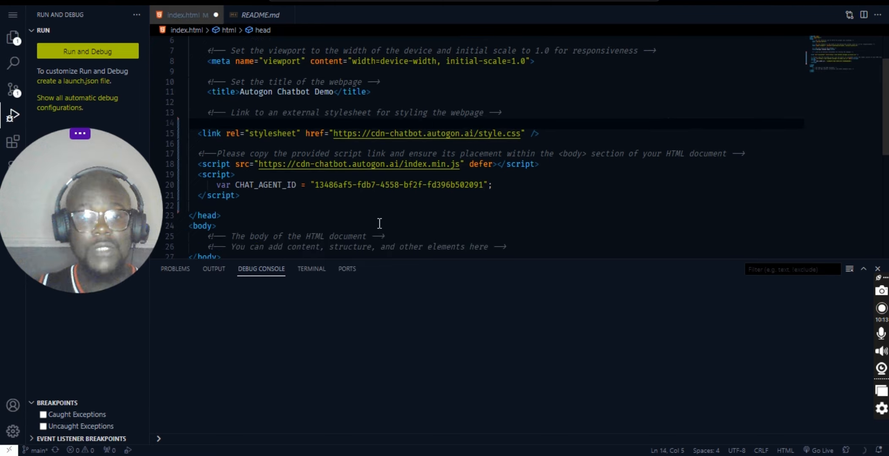
{"action": "scroll", "coordinate": [379, 223], "scroll_direction": "up", "scroll_amount": 2}
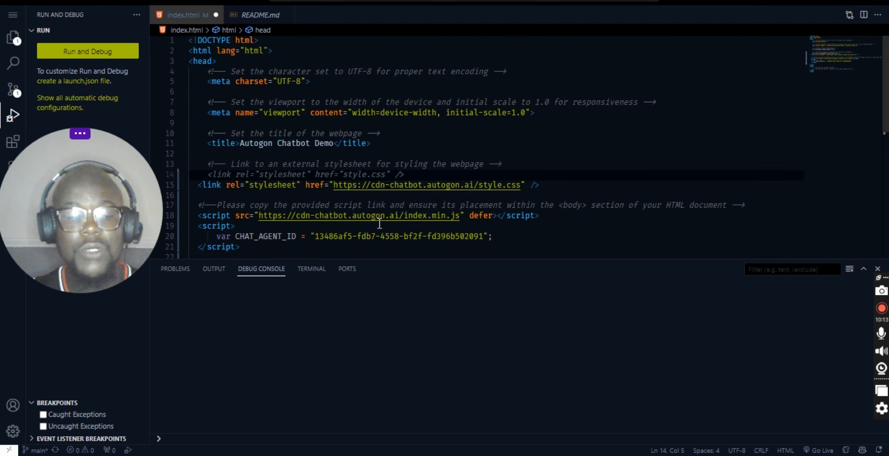
{"action": "key", "text": "ctrl+shift+p"}
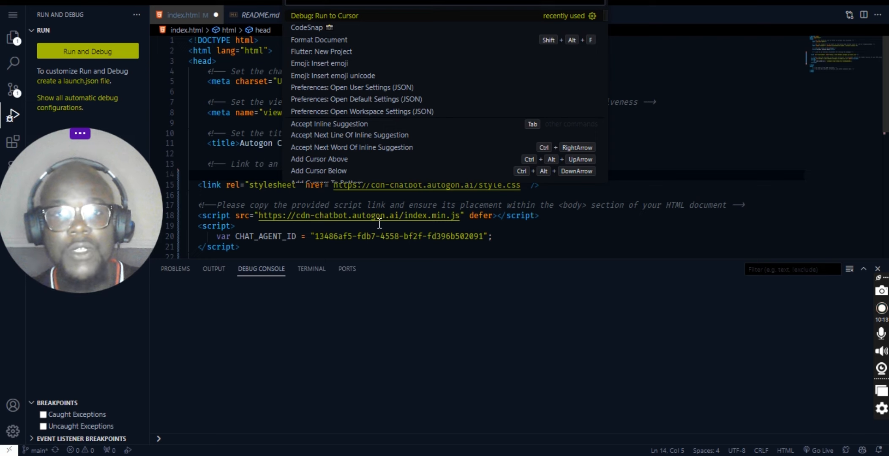
{"action": "type", "text": "run"}
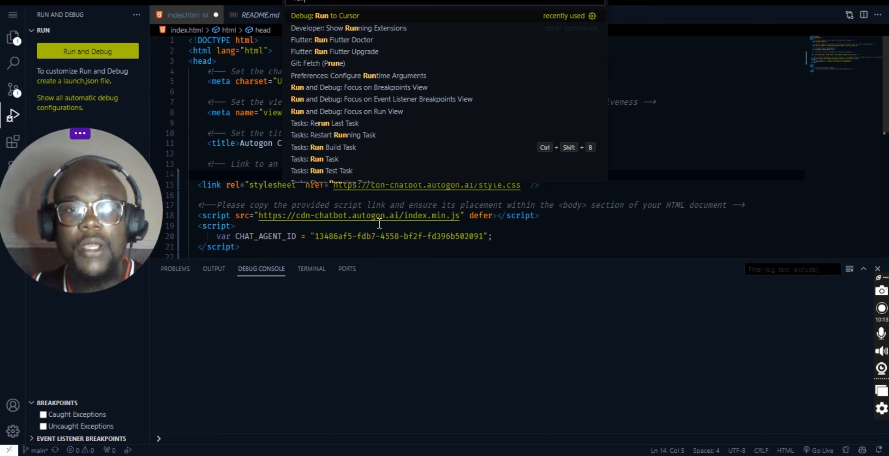
{"action": "left_click", "coordinate": [344, 17]}
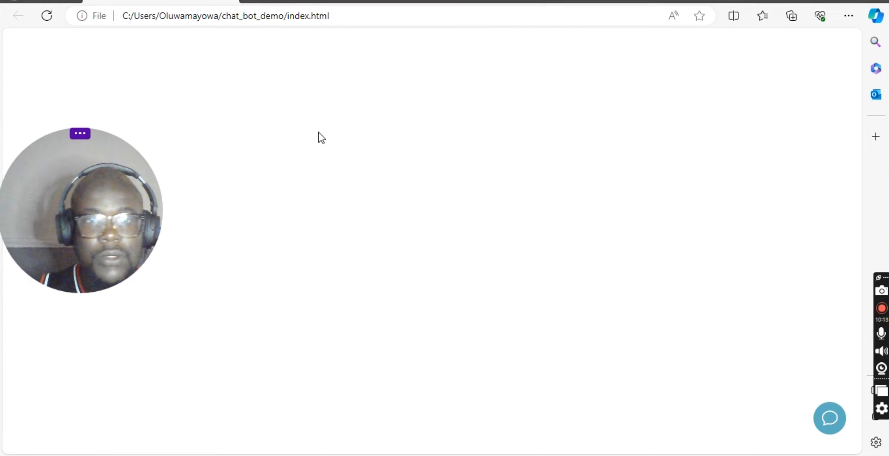
Step: Open the embedded chatbot widget on the page and ask it "what is an expression?"
{"action": "left_click", "coordinate": [835, 423]}
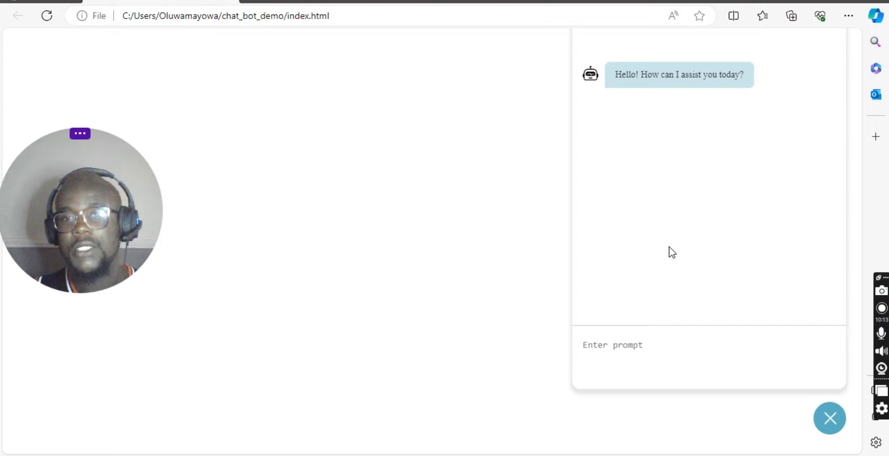
{"action": "left_click", "coordinate": [610, 345]}
{"action": "type", "text": "wht"}
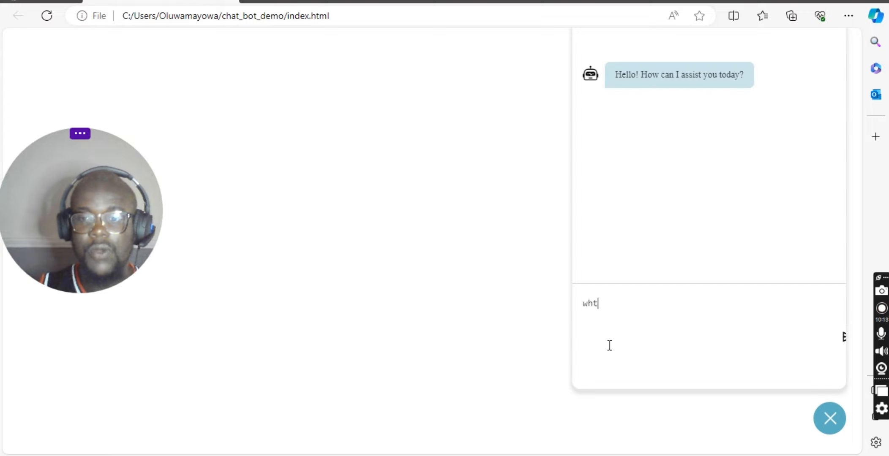
{"action": "key", "text": "BackSpace"}
{"action": "type", "text": "at is "}
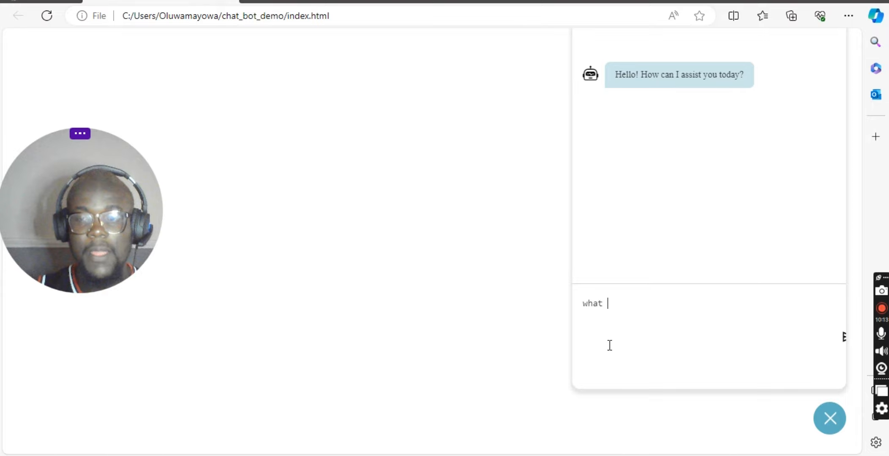
{"action": "type", "text": "a"}
{"action": "key", "text": "BackSpace"}
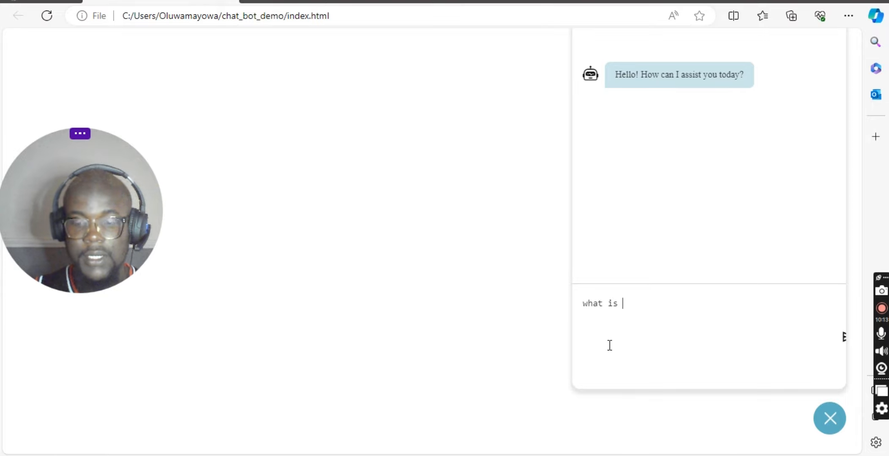
{"action": "type", "text": "an expres"}
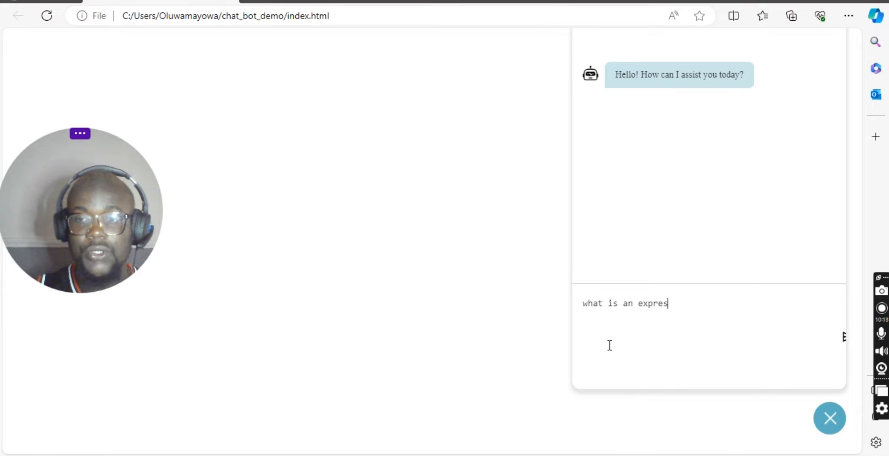
{"action": "type", "text": "sion?"}
{"action": "key", "text": "Return"}
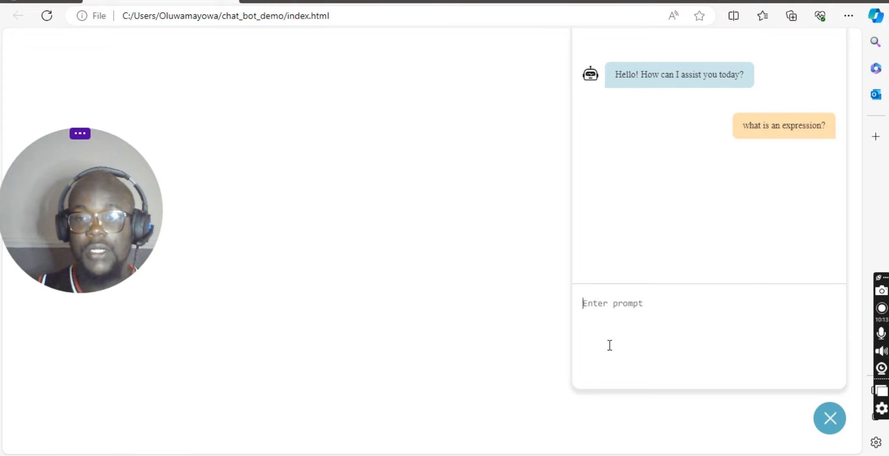